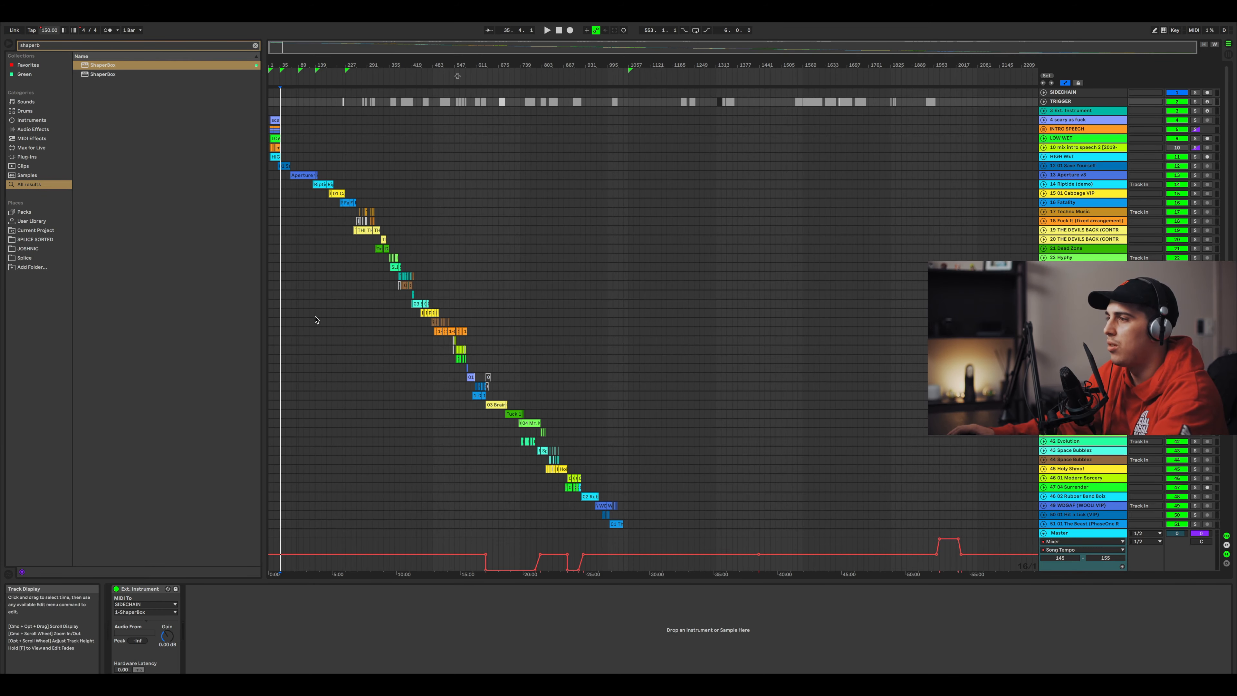
# Expand the 01 Cabbage VIP and Fatality tracks to show their waveforms and automation where the two songs overlap.
pyautogui.scroll(5, 315, 319)
pyautogui.scroll(3, 359, 307)
pyautogui.moveTo(363, 303); pyautogui.dragTo(541, 307)
pyautogui.click(556, 305)
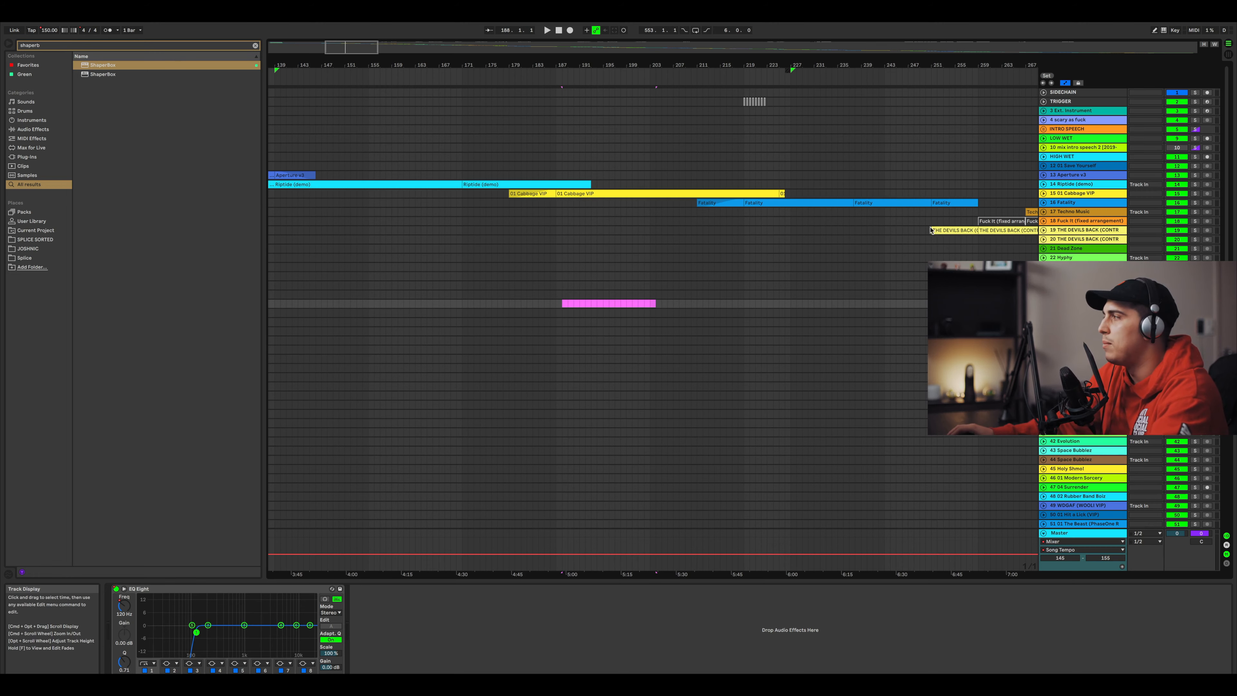
pyautogui.click(1043, 193)
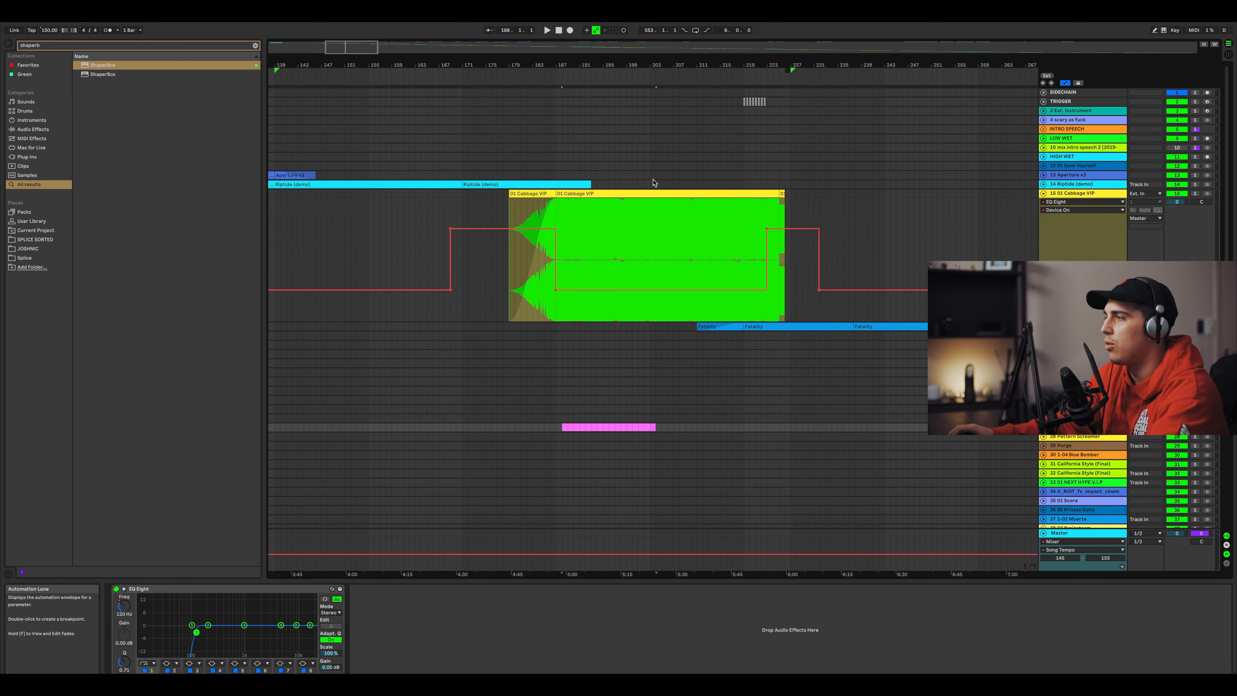
pyautogui.click(1043, 327)
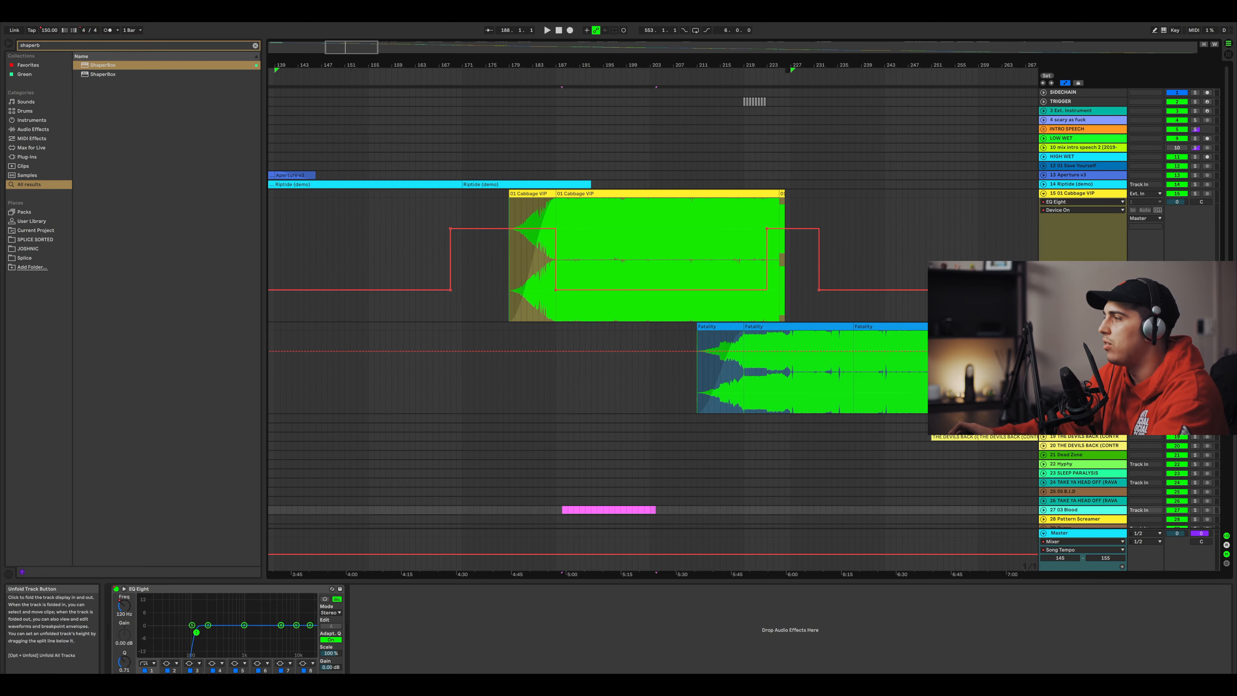
# Examine the overlapping 01 Cabbage VIP and Fatality waveforms closely around the transition at bar 223.
pyautogui.scroll(15, 765, 349)
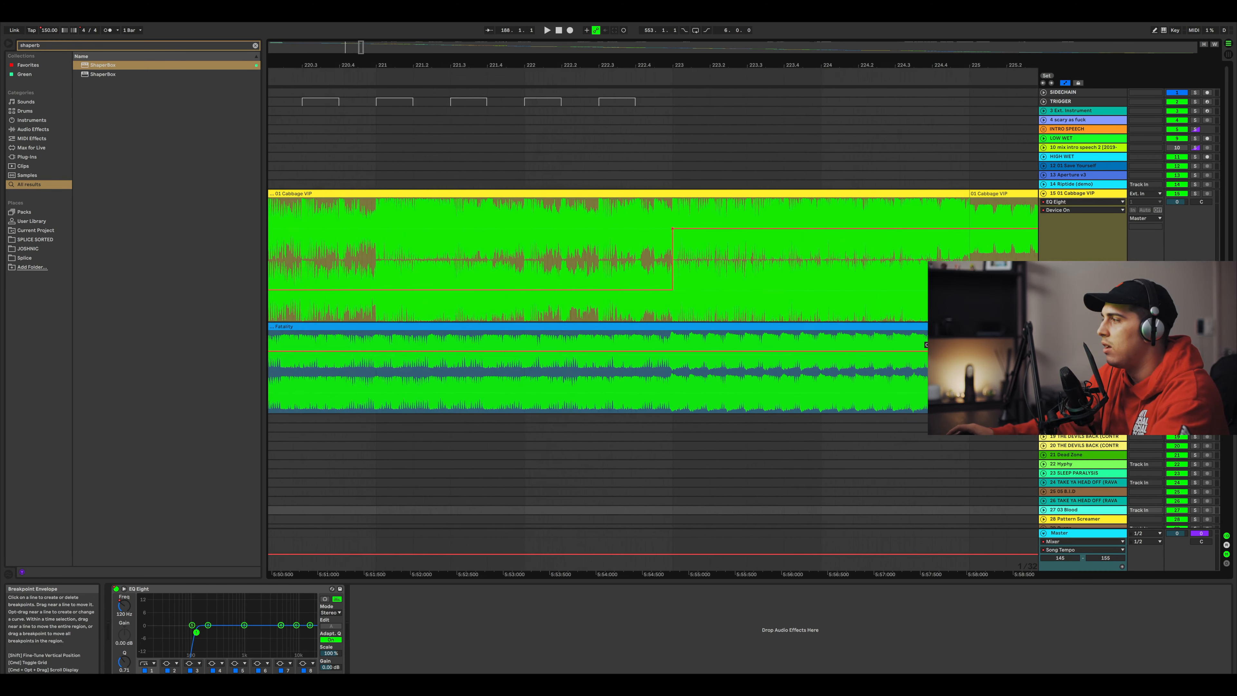
pyautogui.moveTo(489, 402); pyautogui.dragTo(844, 398)
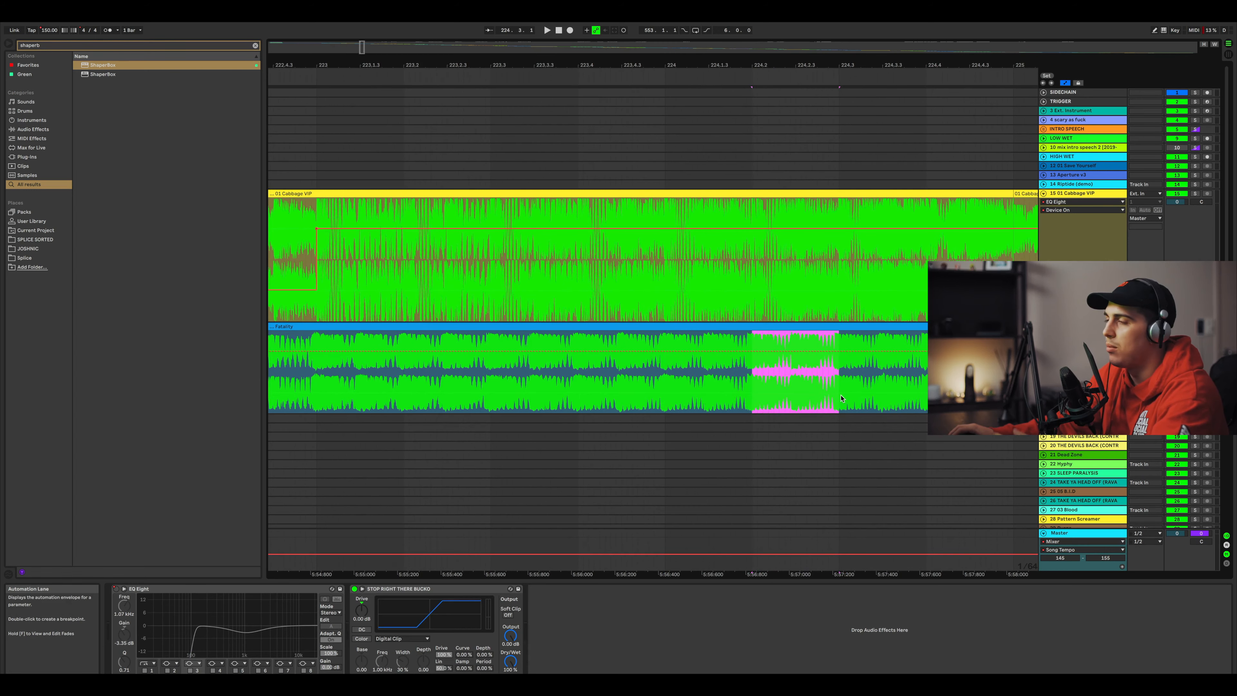
pyautogui.scroll(-5, 585, 382)
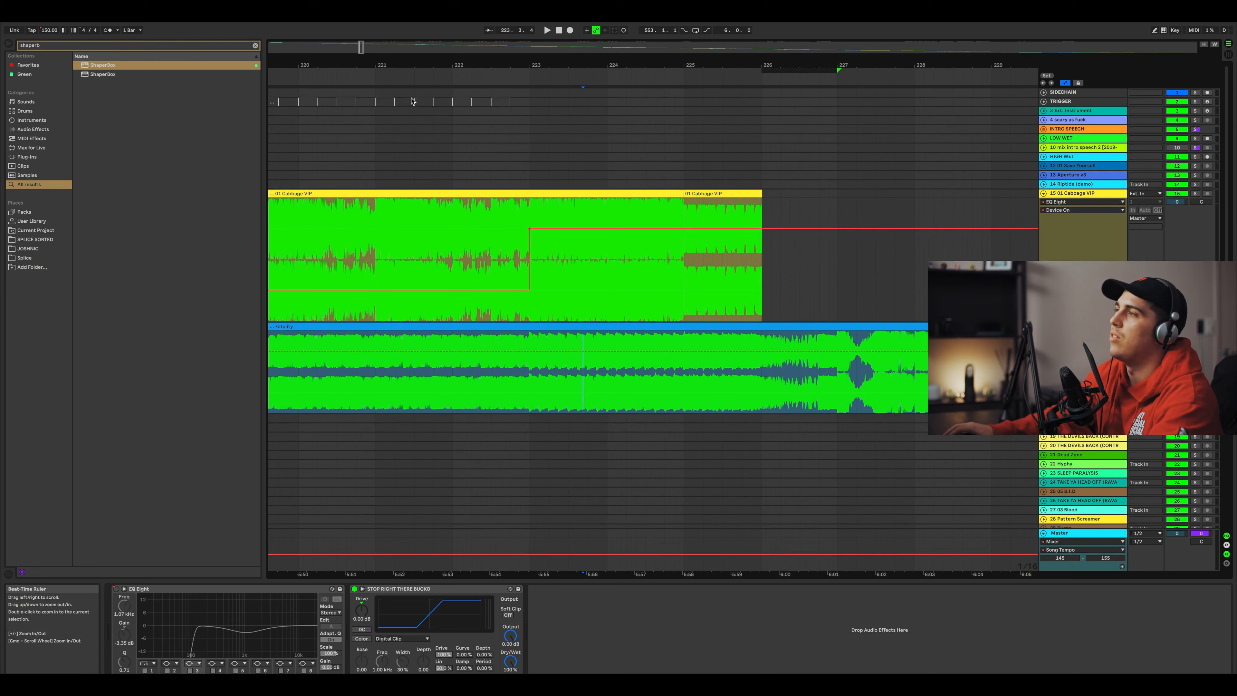
pyautogui.moveTo(360, 50); pyautogui.dragTo(362, 67)
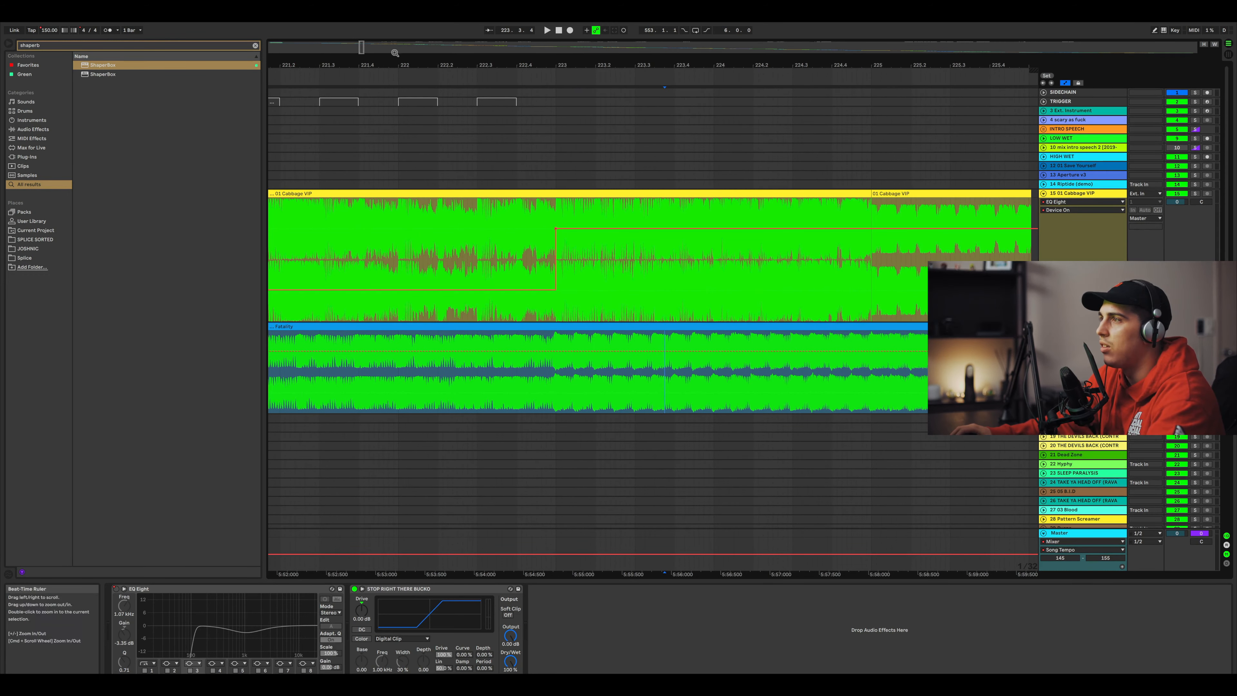
pyautogui.moveTo(362, 48)
pyautogui.mouseDown()
pyautogui.moveTo(367, 63)
pyautogui.moveTo(361, 50)
pyautogui.mouseUp()
pyautogui.click(882, 295)
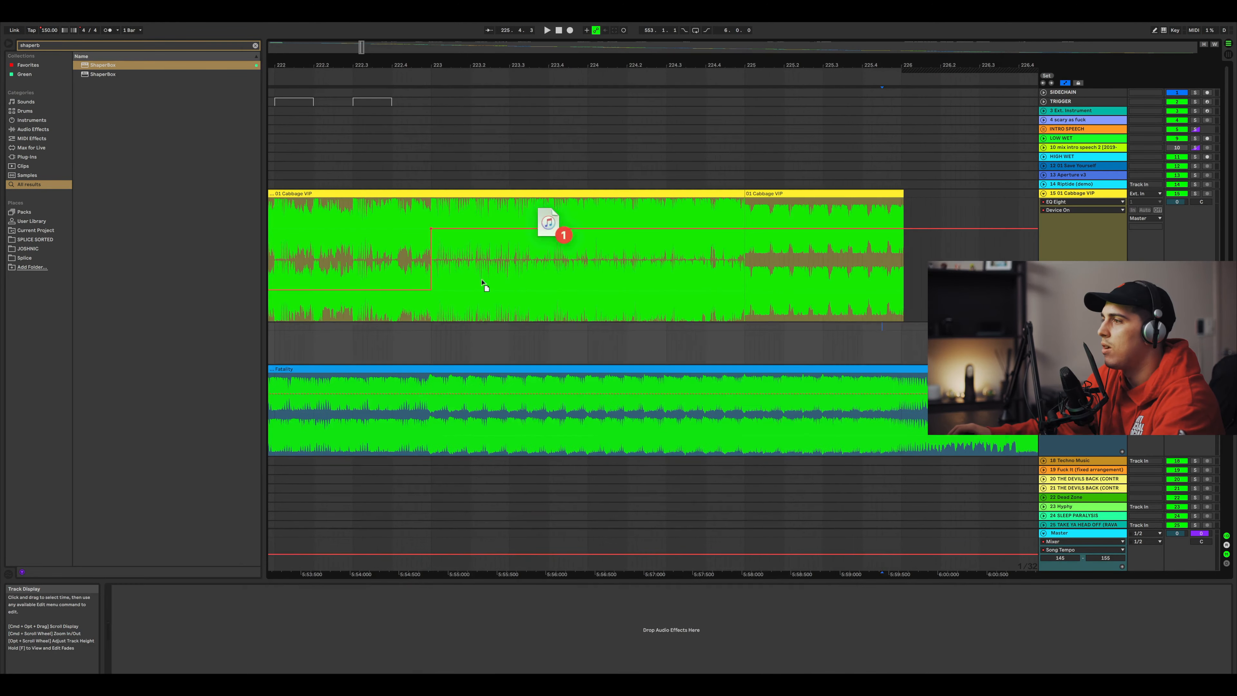
# Import 03 Fuck Off.mp3 onto a new track above Fatality at bar 223 and open its clip details.
pyautogui.moveTo(547, 224); pyautogui.dragTo(437, 342)
pyautogui.doubleClick(573, 353)
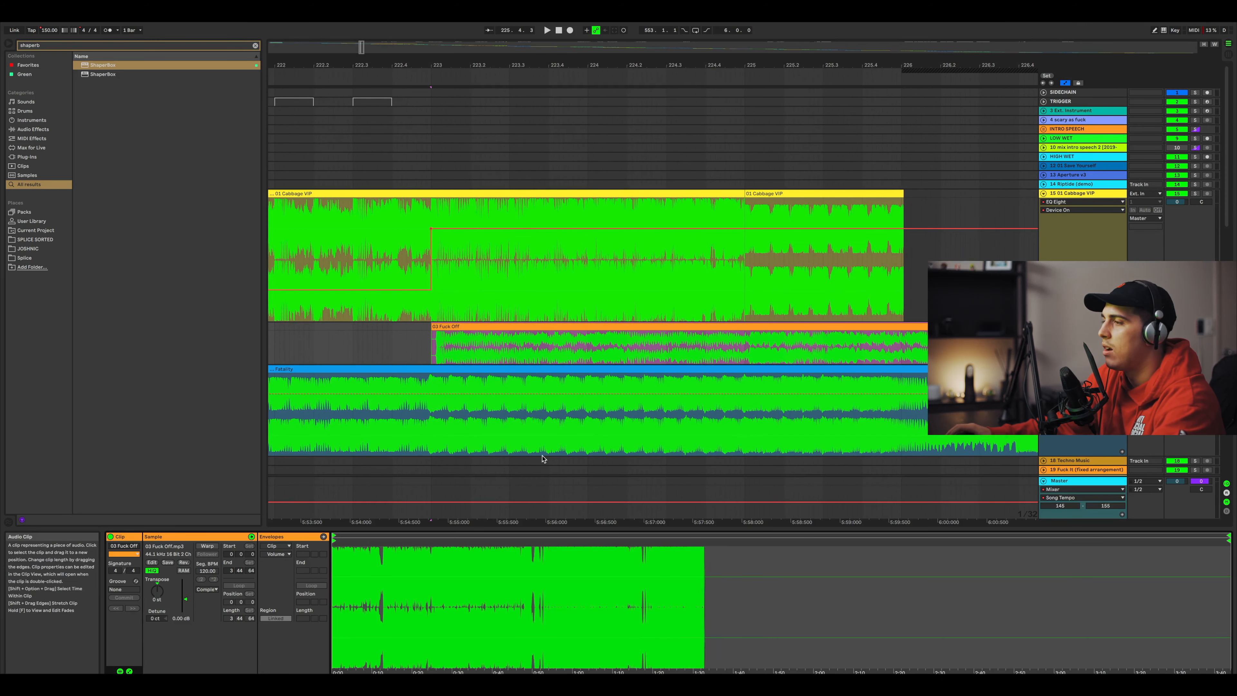
# Move the imported clip's start marker to just before its first transient, then solo its track and play it.
pyautogui.moveTo(334, 560); pyautogui.dragTo(334, 666)
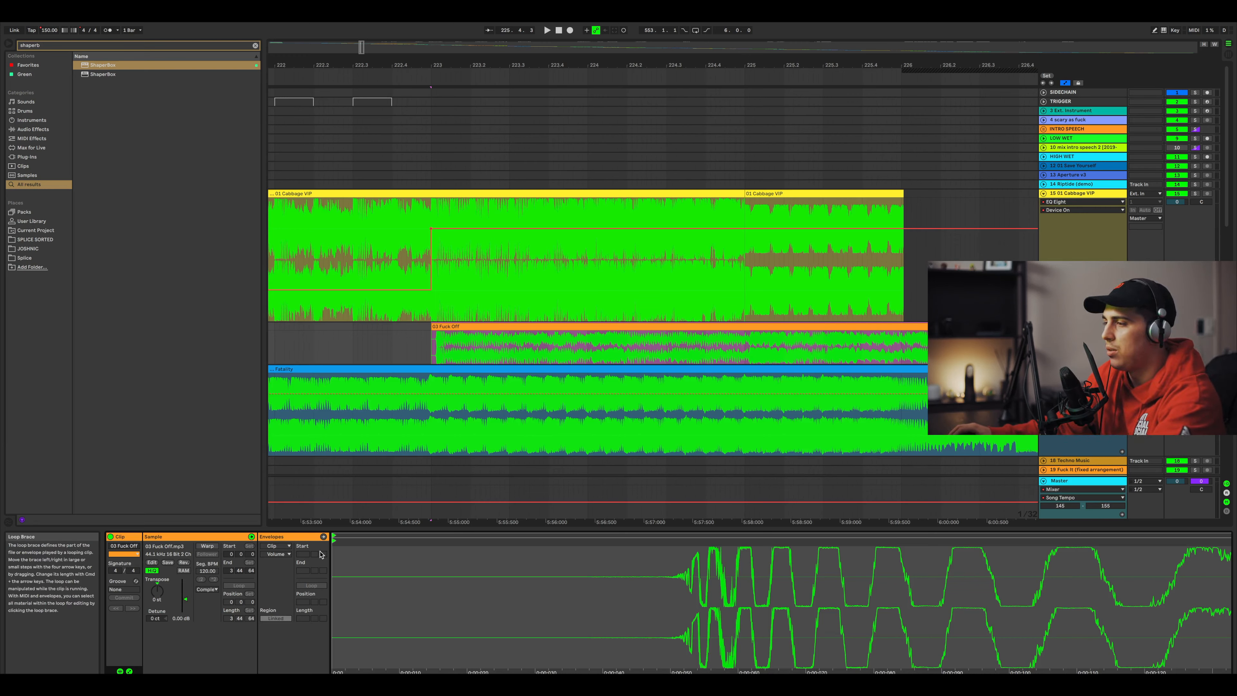
pyautogui.moveTo(378, 560)
pyautogui.mouseDown()
pyautogui.moveTo(378, 546)
pyautogui.moveTo(378, 566)
pyautogui.moveTo(609, 549)
pyautogui.mouseUp()
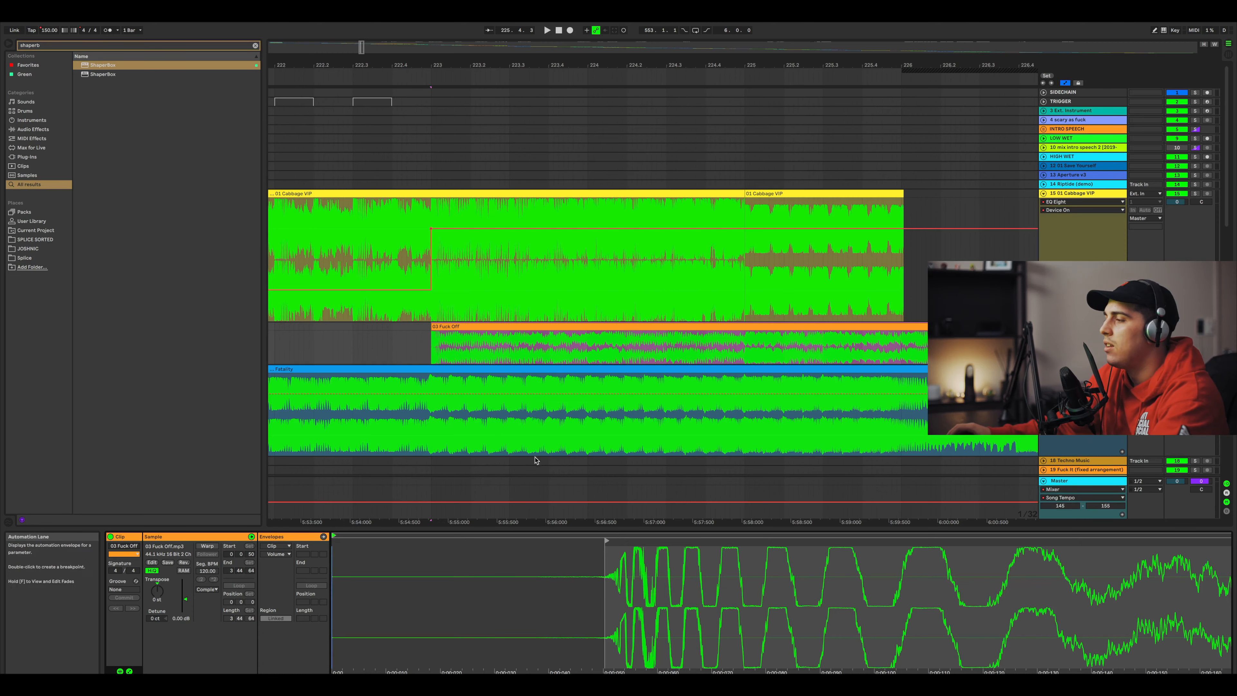
pyautogui.moveTo(574, 553); pyautogui.dragTo(574, 510)
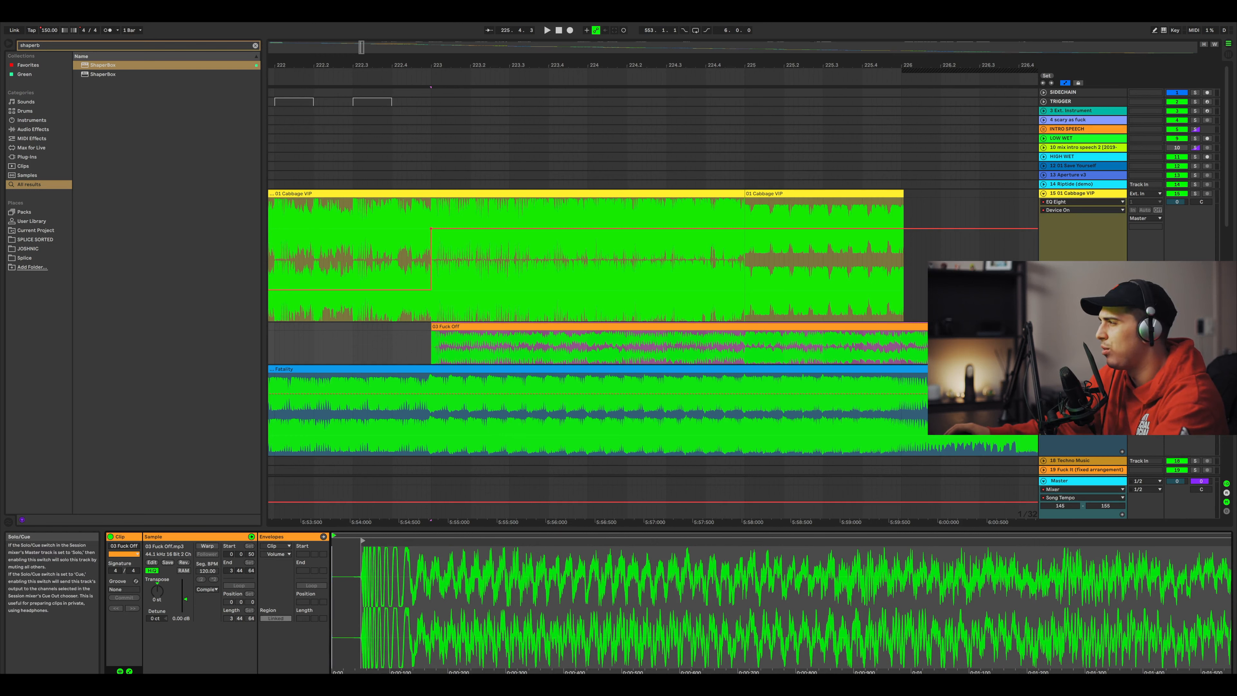
pyautogui.click(1195, 327)
pyautogui.press('space')
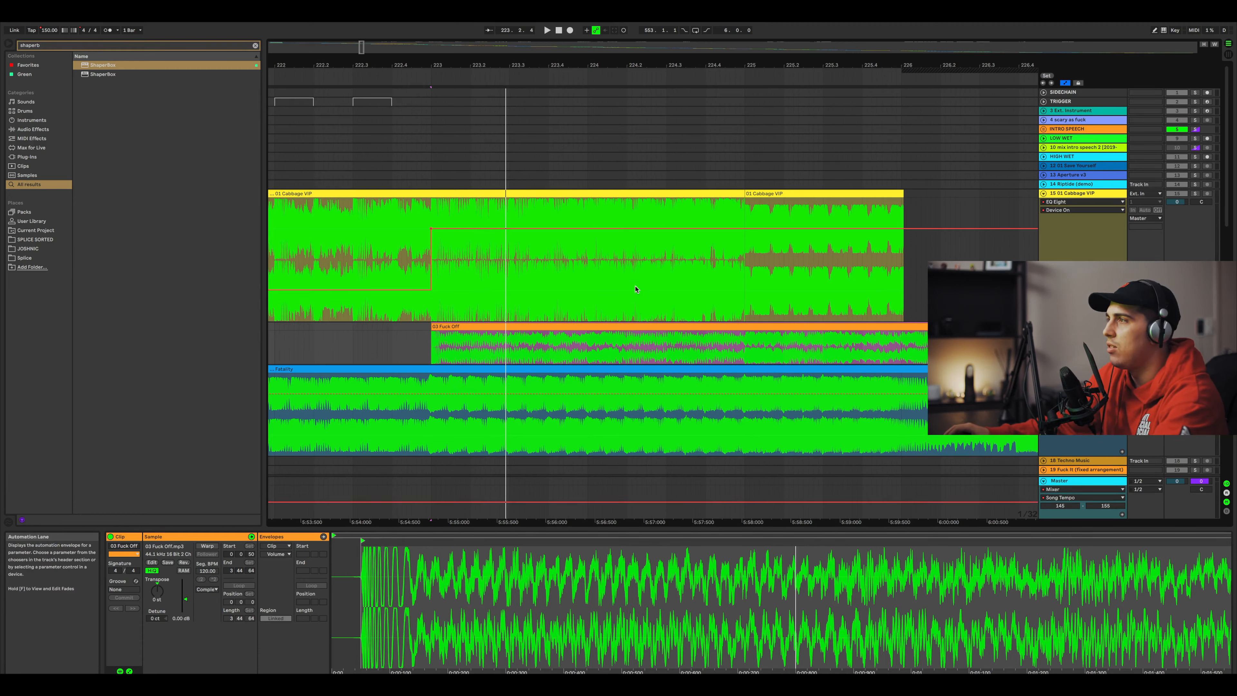
# Split the imported clip just before the transient after bar 231 and realign the second part so that transient lands on bar 231.
pyautogui.hscroll(15, 458, 344)
pyautogui.moveTo(504, 522); pyautogui.dragTo(499, 670)
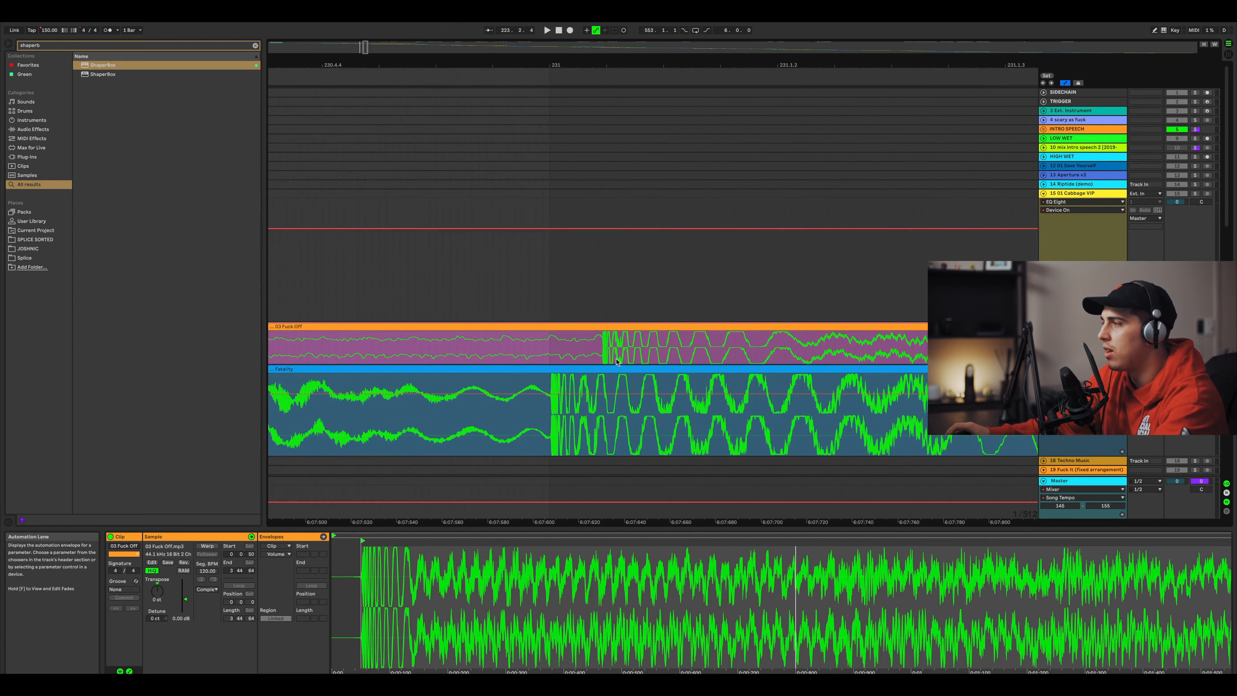
pyautogui.click(600, 357)
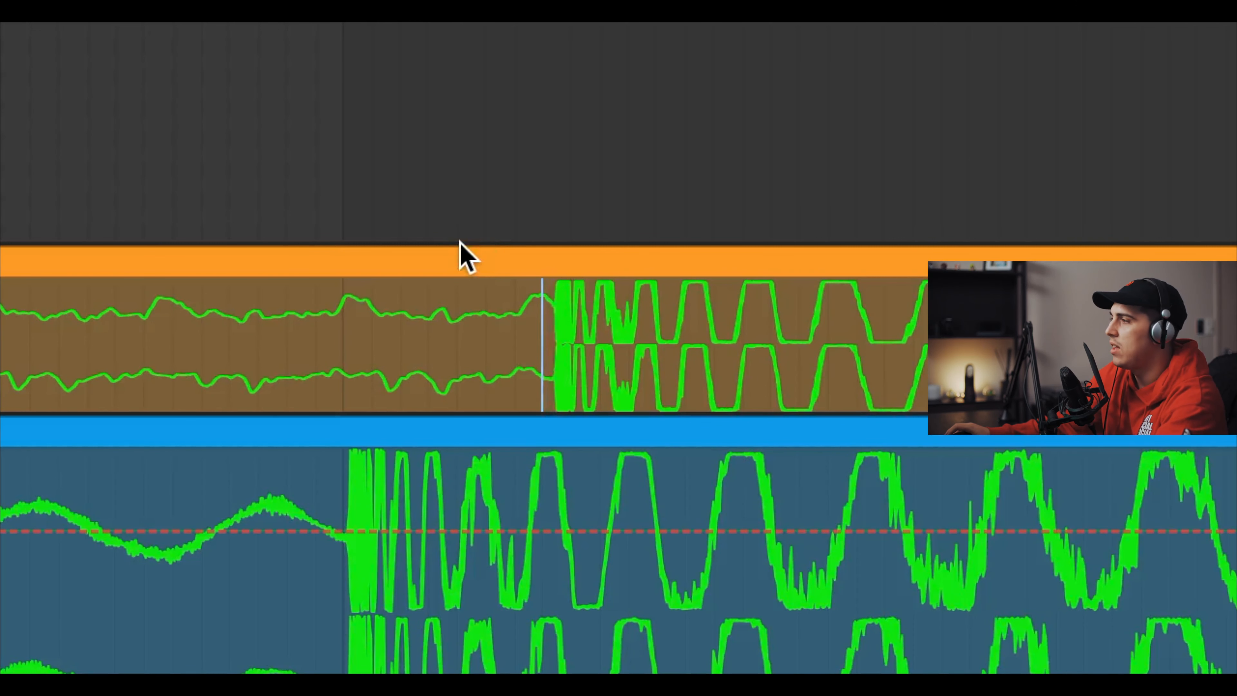
pyautogui.press('super+e')
pyautogui.moveTo(630, 248)
pyautogui.mouseDown()
pyautogui.moveTo(422, 263)
pyautogui.moveTo(413, 247)
pyautogui.mouseUp()
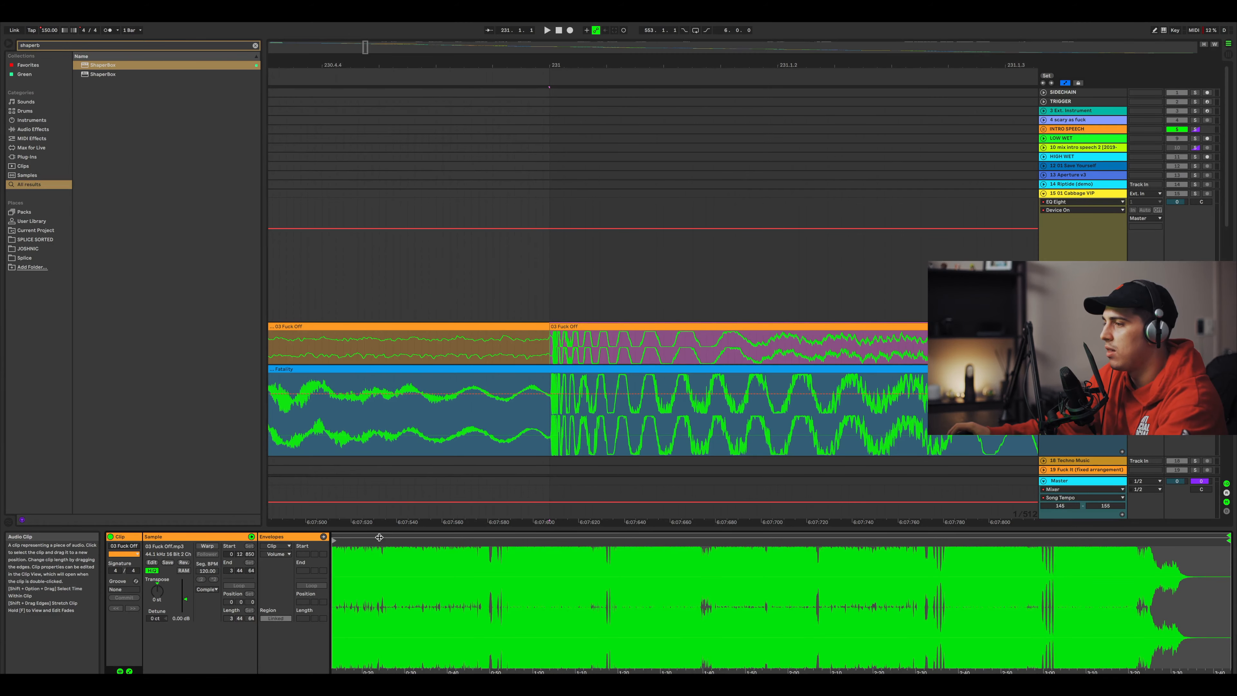
pyautogui.moveTo(379, 537); pyautogui.dragTo(633, 595)
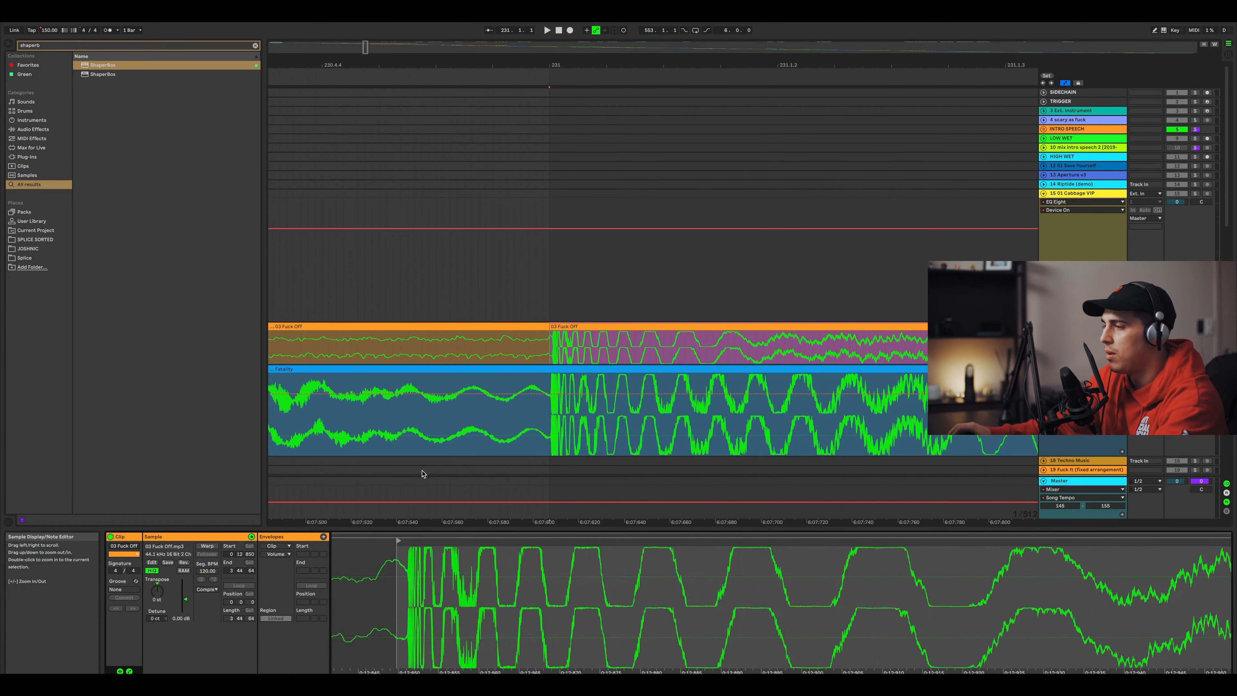
pyautogui.moveTo(399, 540); pyautogui.dragTo(407, 539)
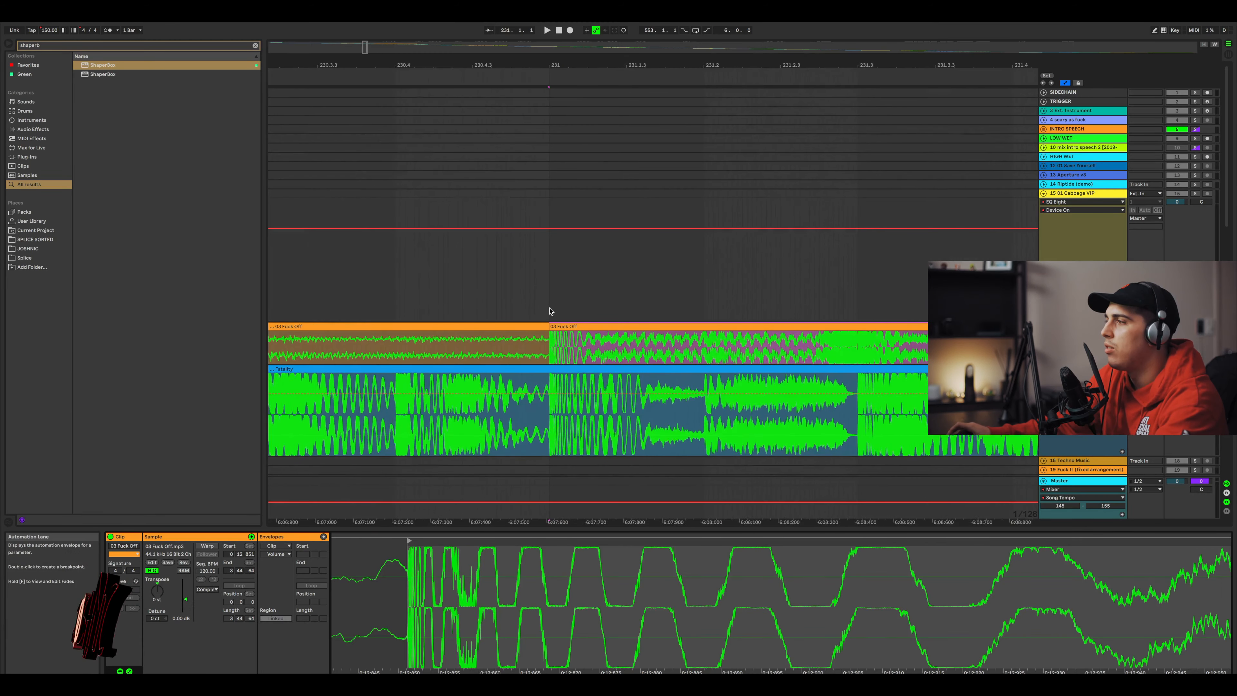
# Undo the splits and realignments of the imported 03 Fuck Off clip.
pyautogui.scroll(-3, 550, 312)
pyautogui.press('super+z')
pyautogui.press('super+z')
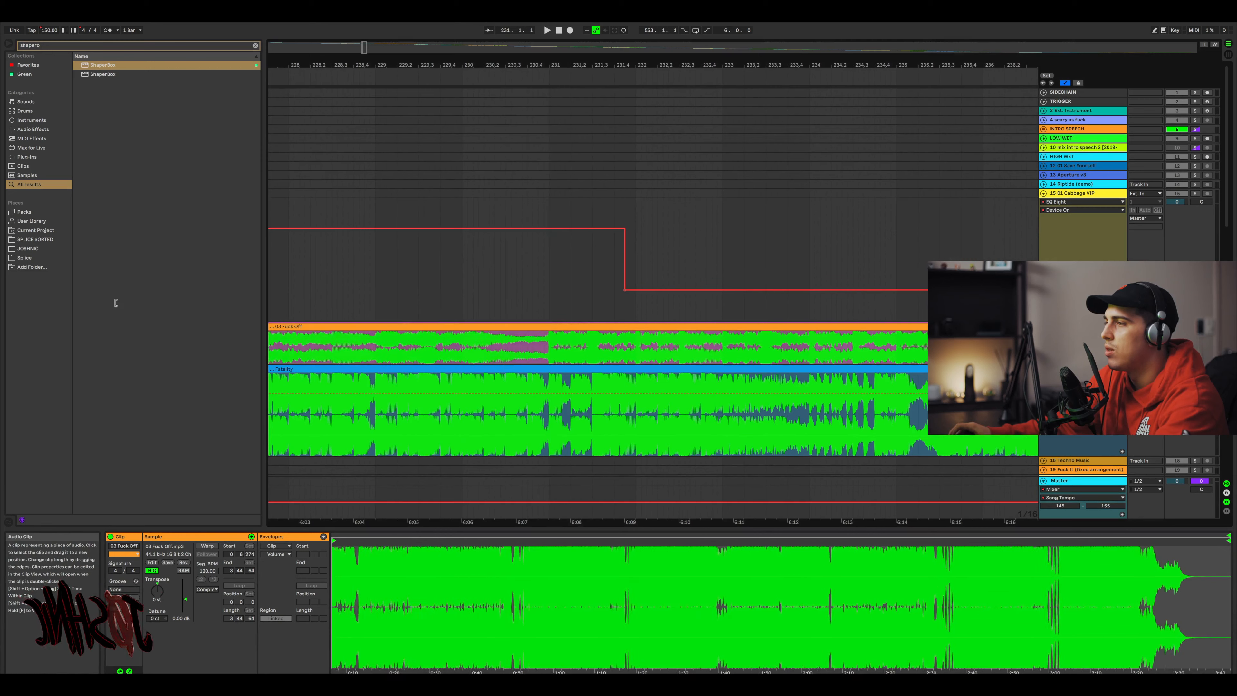
pyautogui.scroll(-5, 574, 359)
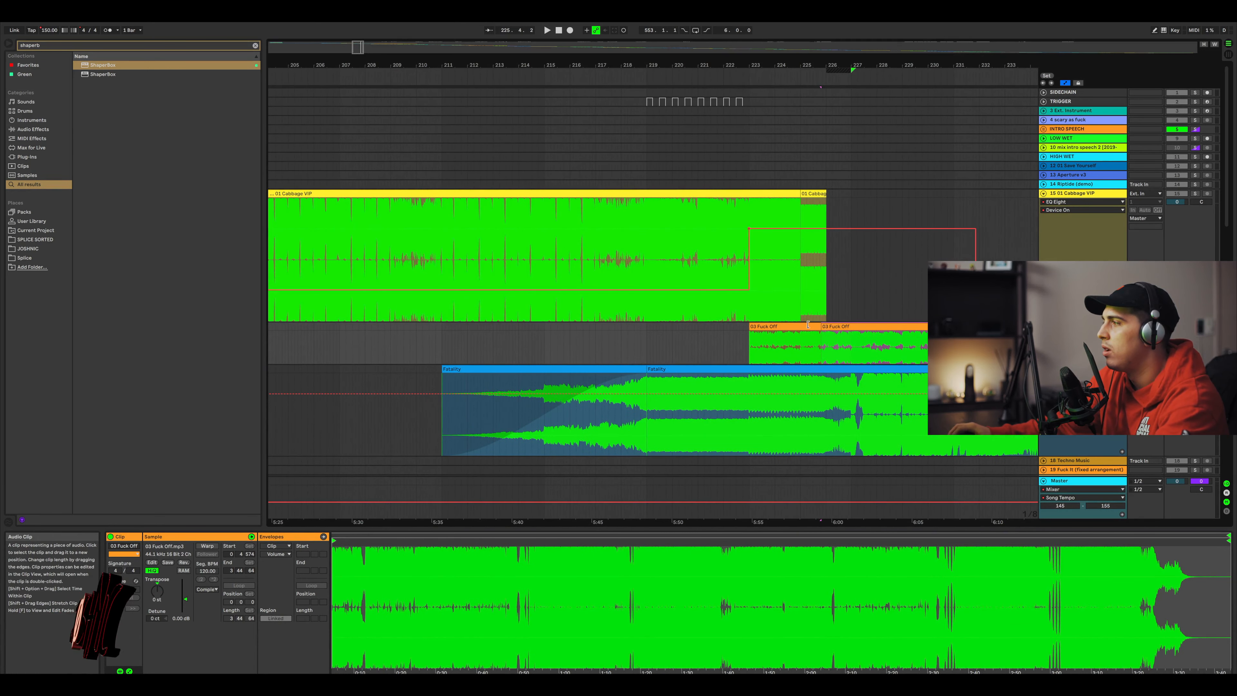
pyautogui.press('super+z')
# Compare the unwarped imported clip's transients with the Fatality waveform around bar 253.
pyautogui.moveTo(358, 47); pyautogui.dragTo(379, 134)
pyautogui.click(473, 351)
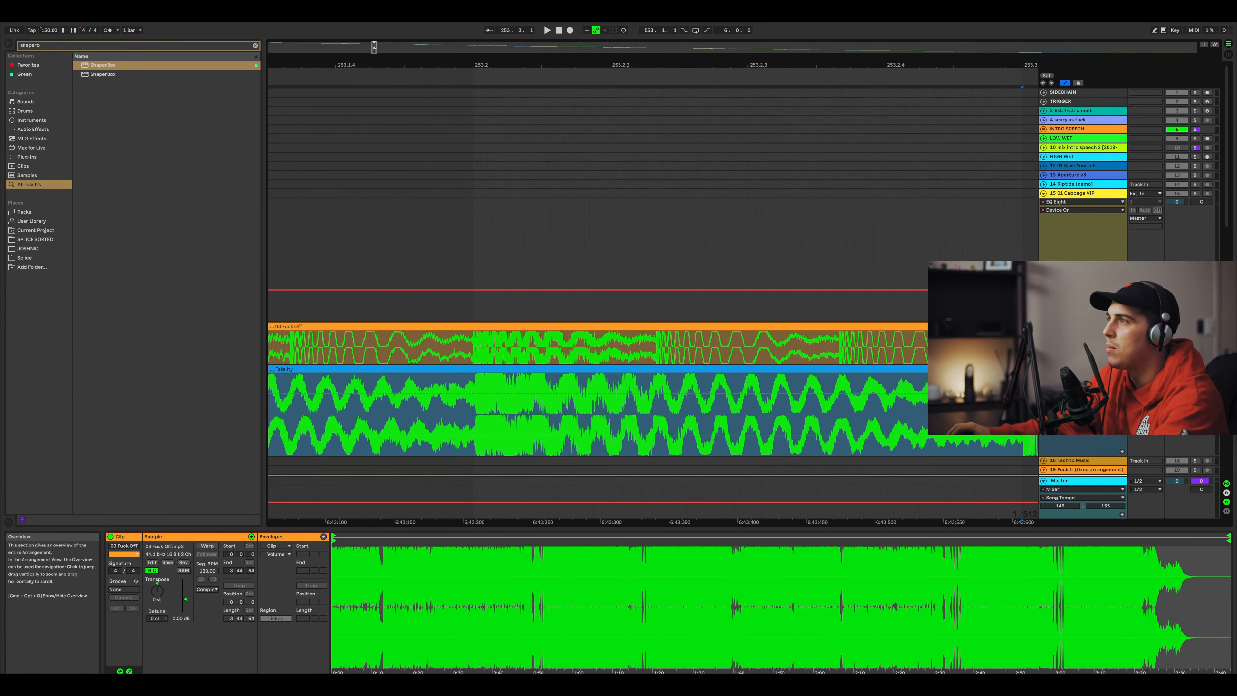
pyautogui.scroll(-10, 374, 46)
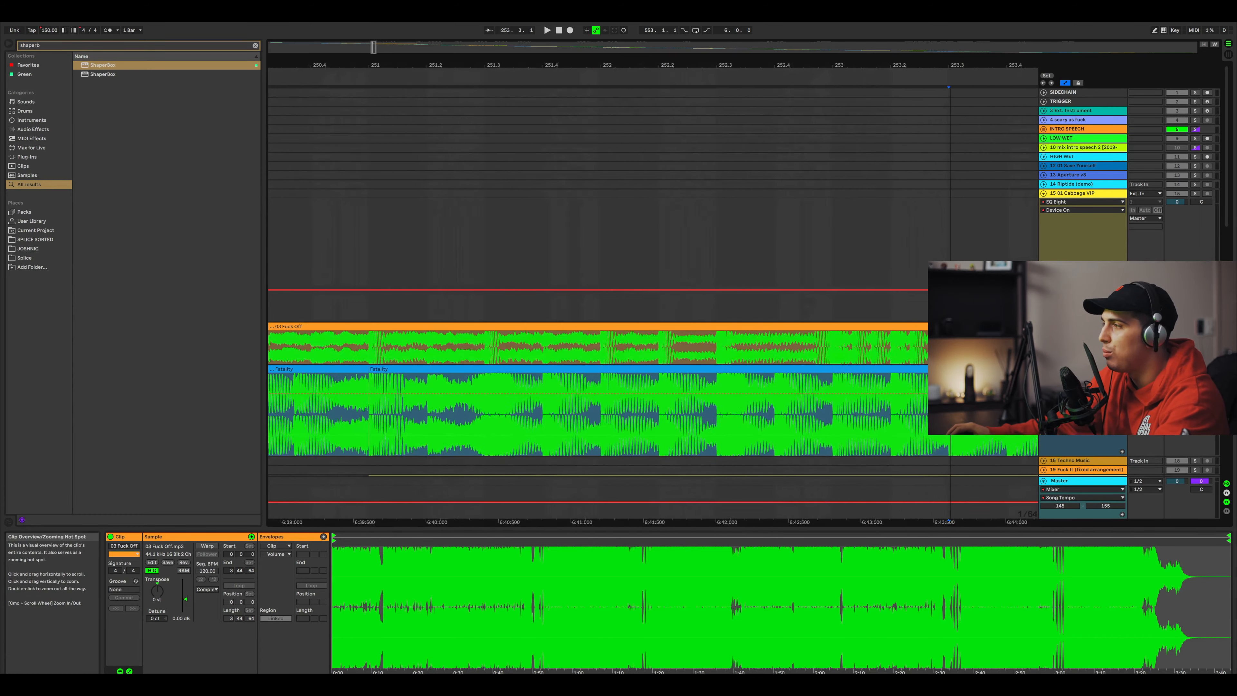
pyautogui.scroll(-8, 374, 47)
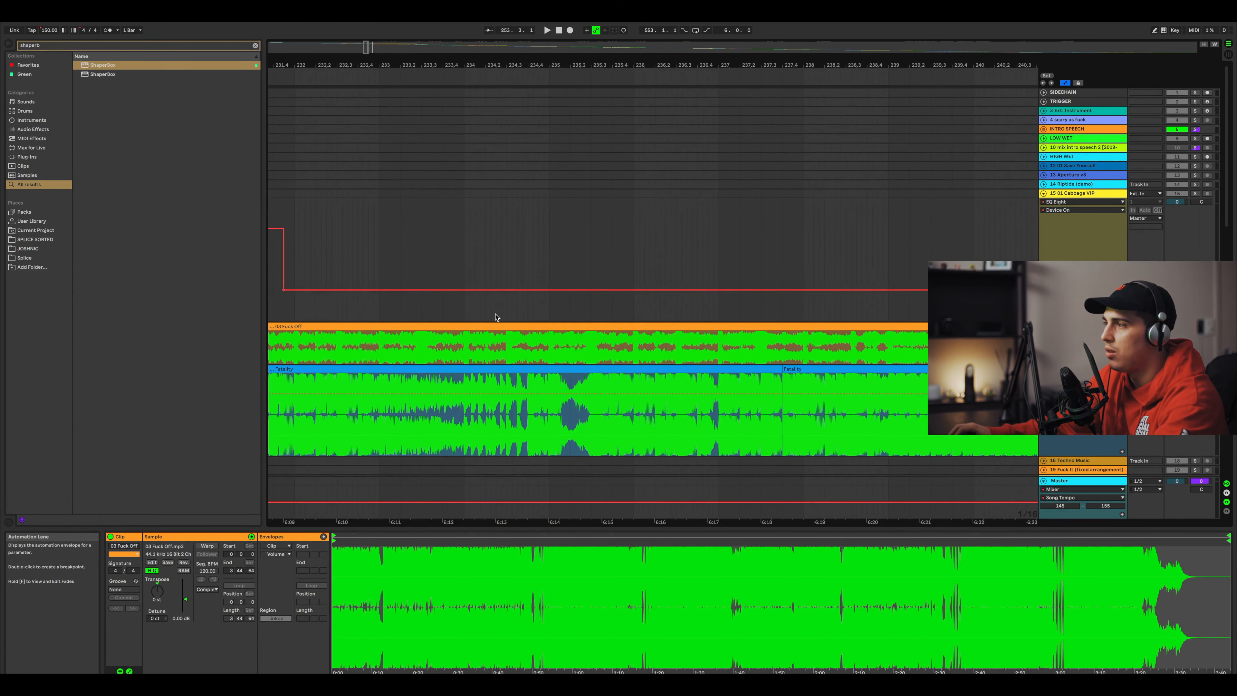
# Try Warp in Complex Pro mode with Formants at 100 on the imported clip and switch Warp off again.
pyautogui.click(203, 546)
pyautogui.click(207, 589)
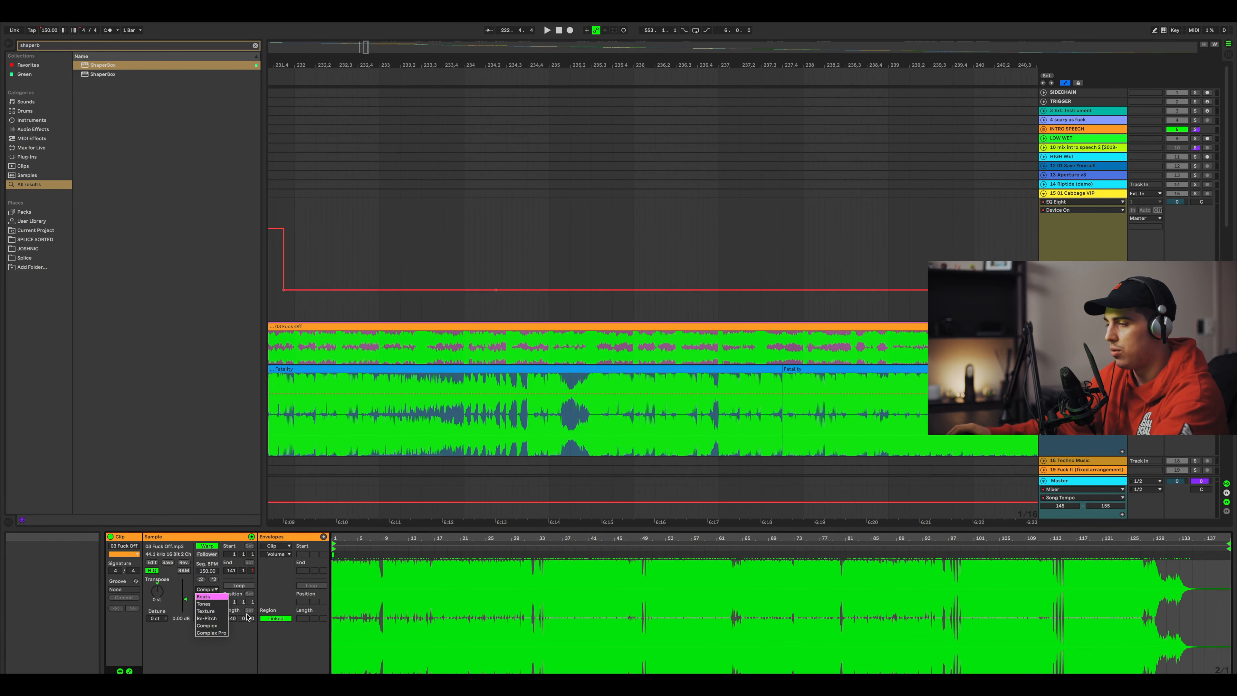
pyautogui.click(224, 631)
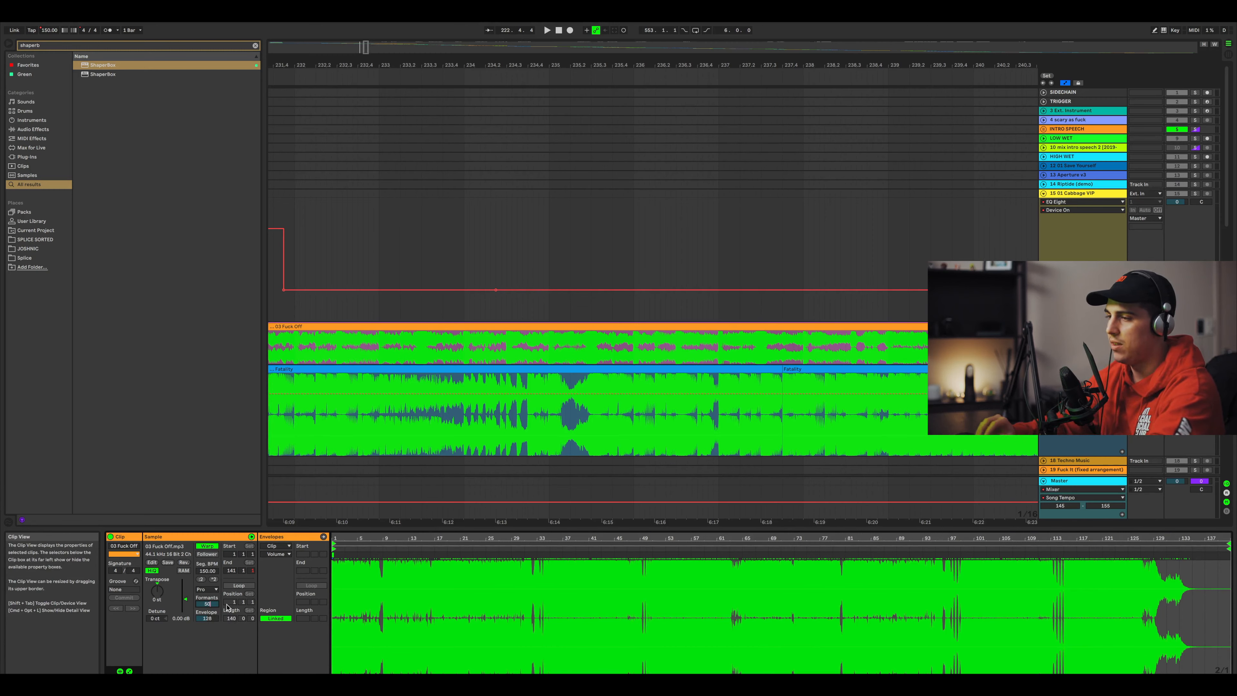
pyautogui.moveTo(208, 571); pyautogui.dragTo(211, 573)
pyautogui.press('super+z')
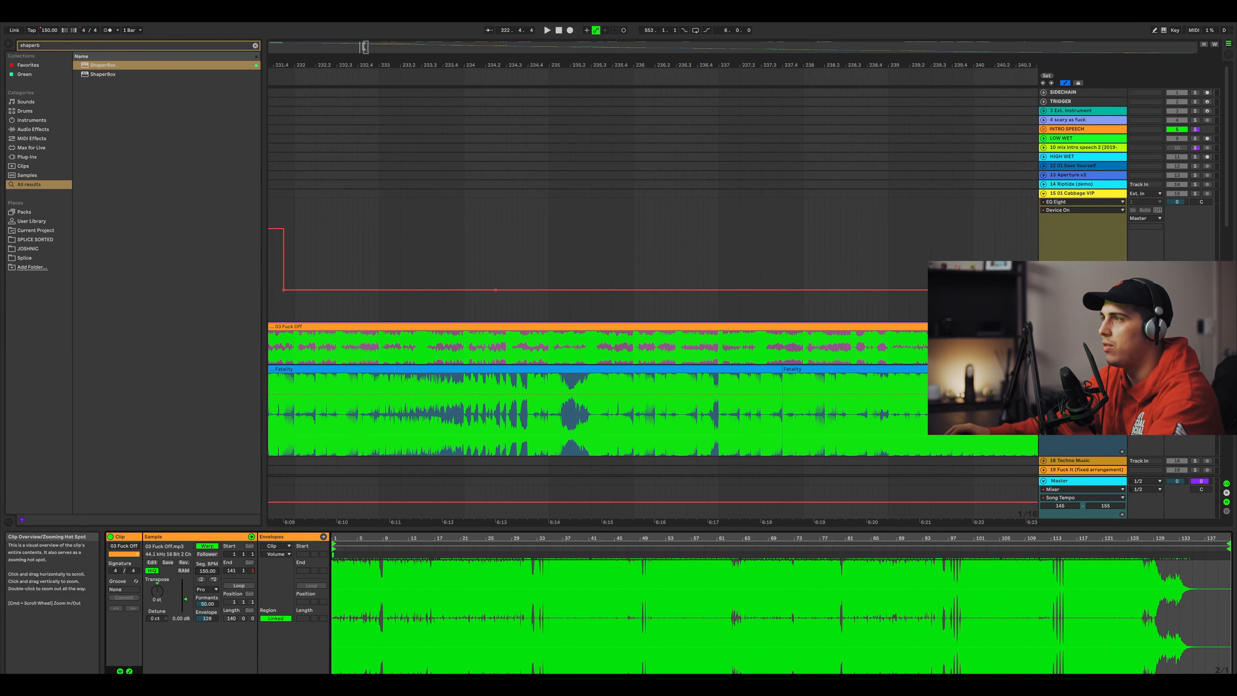
pyautogui.moveTo(364, 46); pyautogui.dragTo(359, 49)
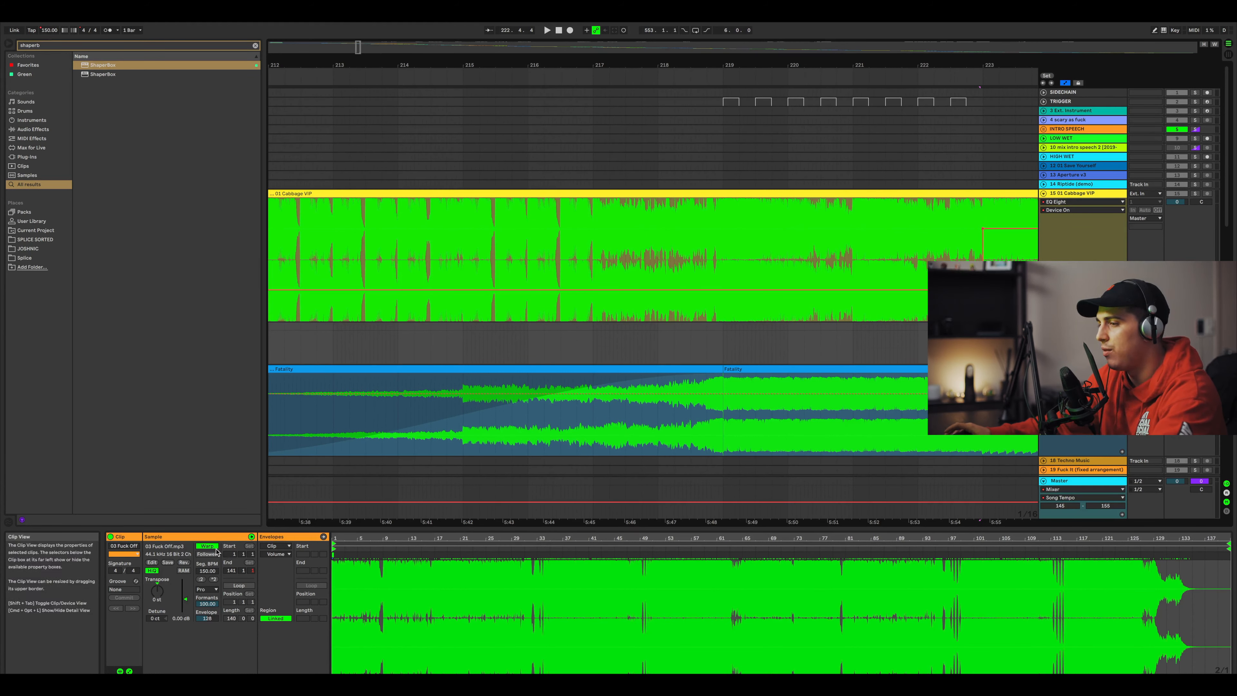
pyautogui.click(206, 546)
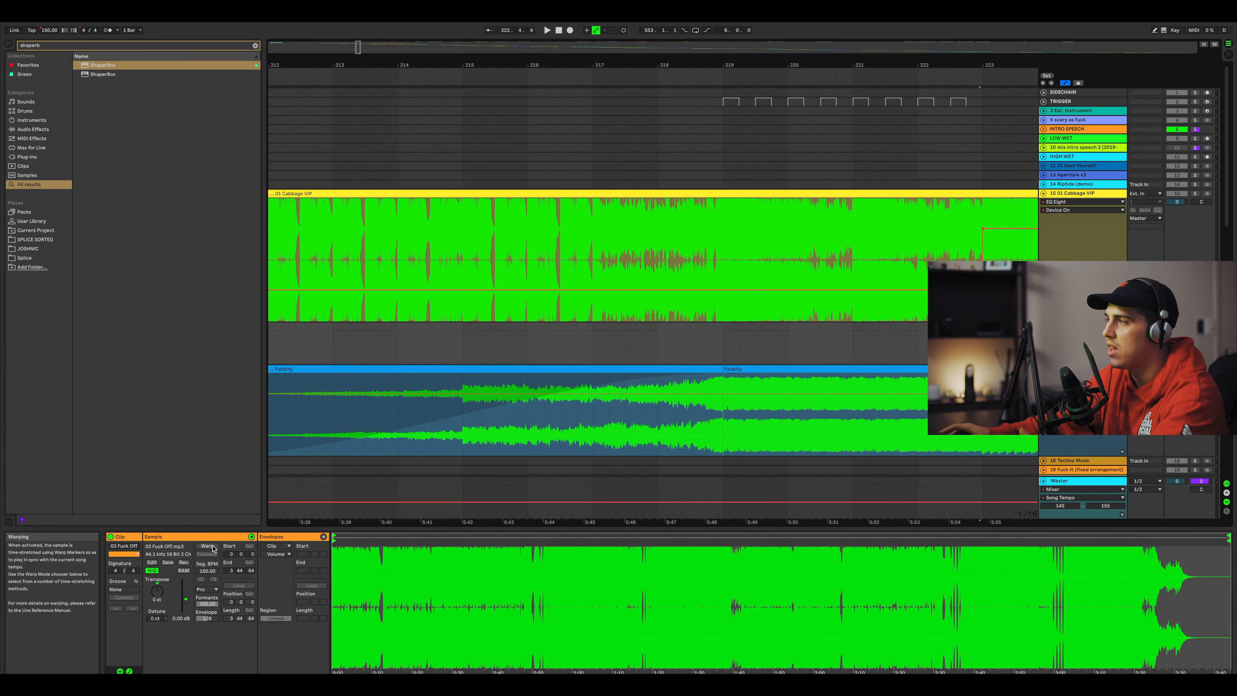
# Trim the silence from the imported clip's beginning at bar 223 and nudge the clip slightly later.
pyautogui.moveTo(379, 43); pyautogui.dragTo(383, 44)
pyautogui.scroll(10, 430, 328)
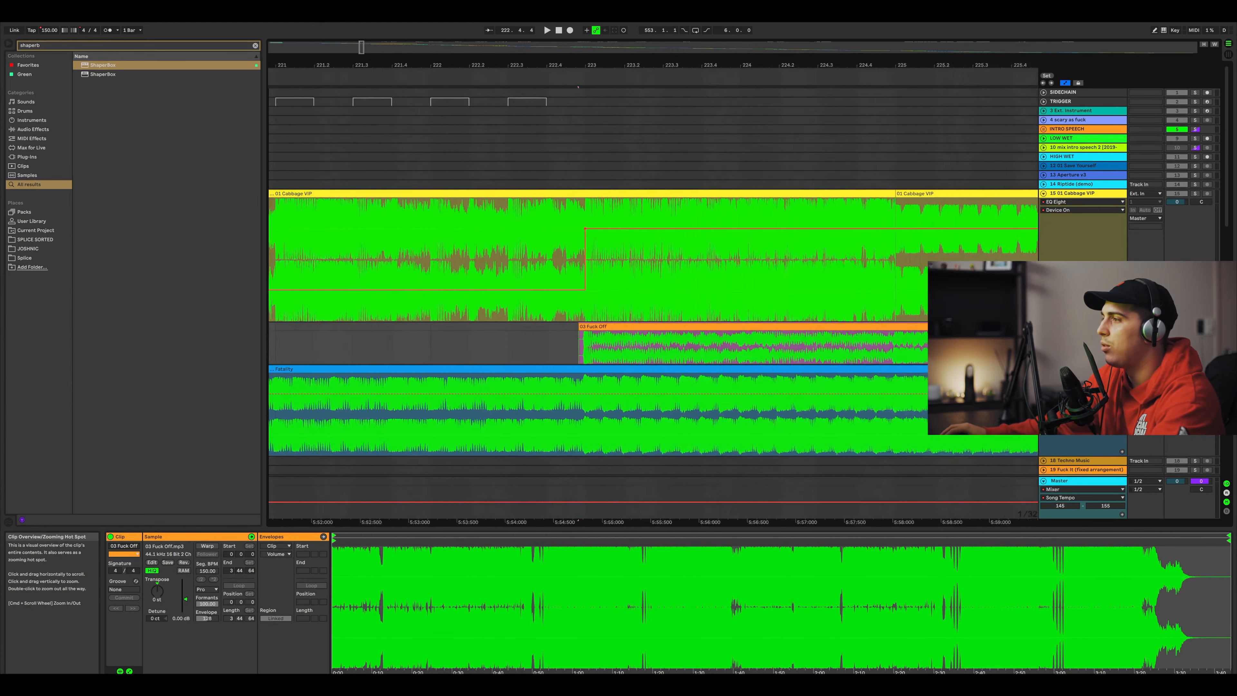
pyautogui.moveTo(437, 329); pyautogui.dragTo(452, 329)
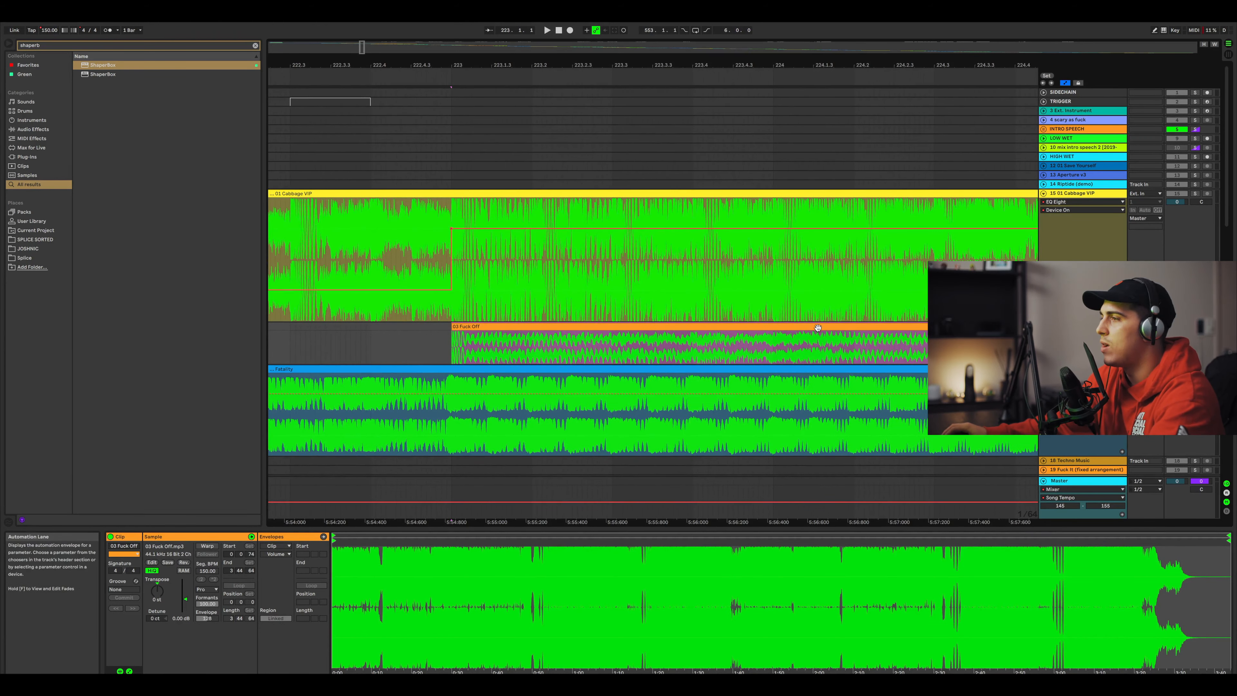
pyautogui.moveTo(827, 329); pyautogui.dragTo(831, 329)
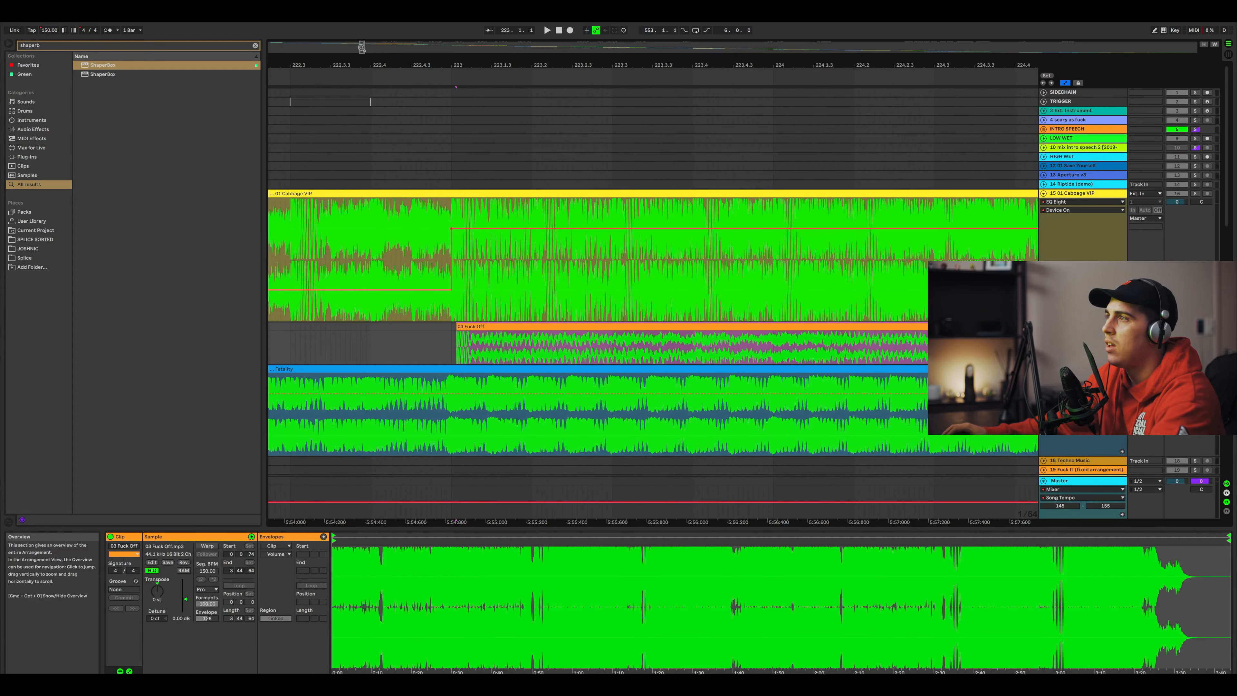
# Remove the imported 03 Fuck Off track from the arrangement.
pyautogui.press('-')
pyautogui.press('-')
pyautogui.press('-')
pyautogui.moveTo(357, 47); pyautogui.dragTo(358, 47)
pyautogui.click(606, 274)
# Display the on/off automation of the Fatality track's EQ Eight and select the 01 Cabbage VIP track near bar 218.
pyautogui.click(681, 381)
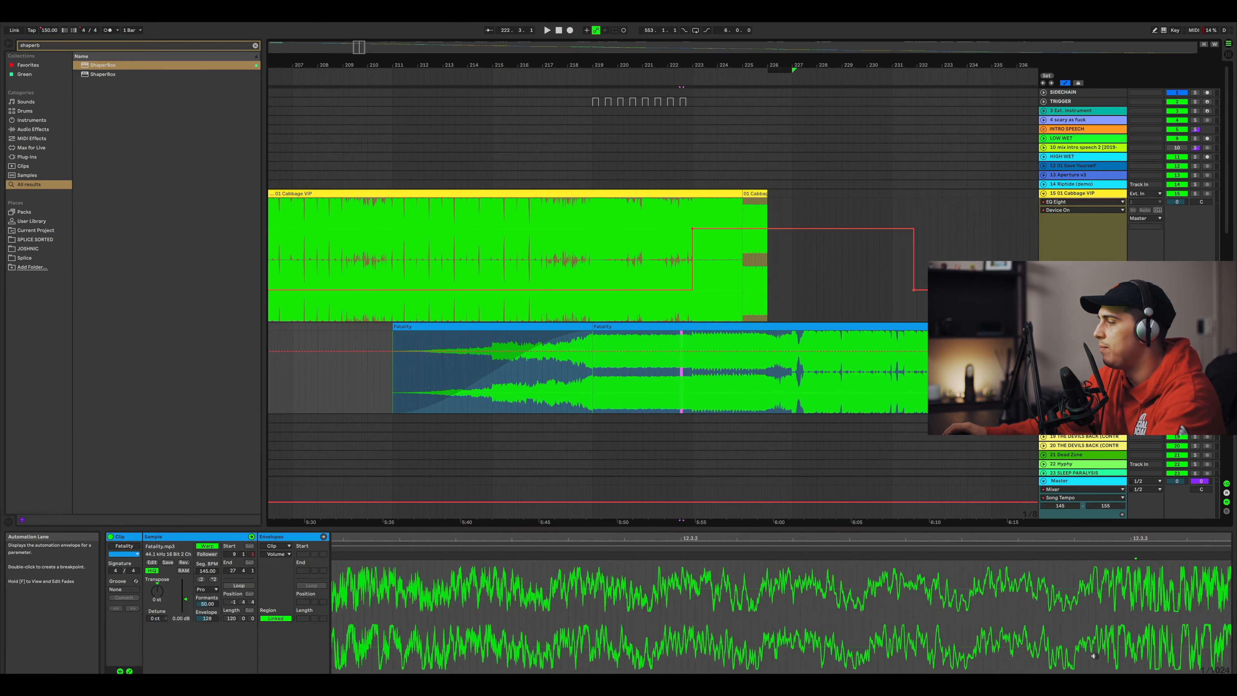
pyautogui.click(1160, 681)
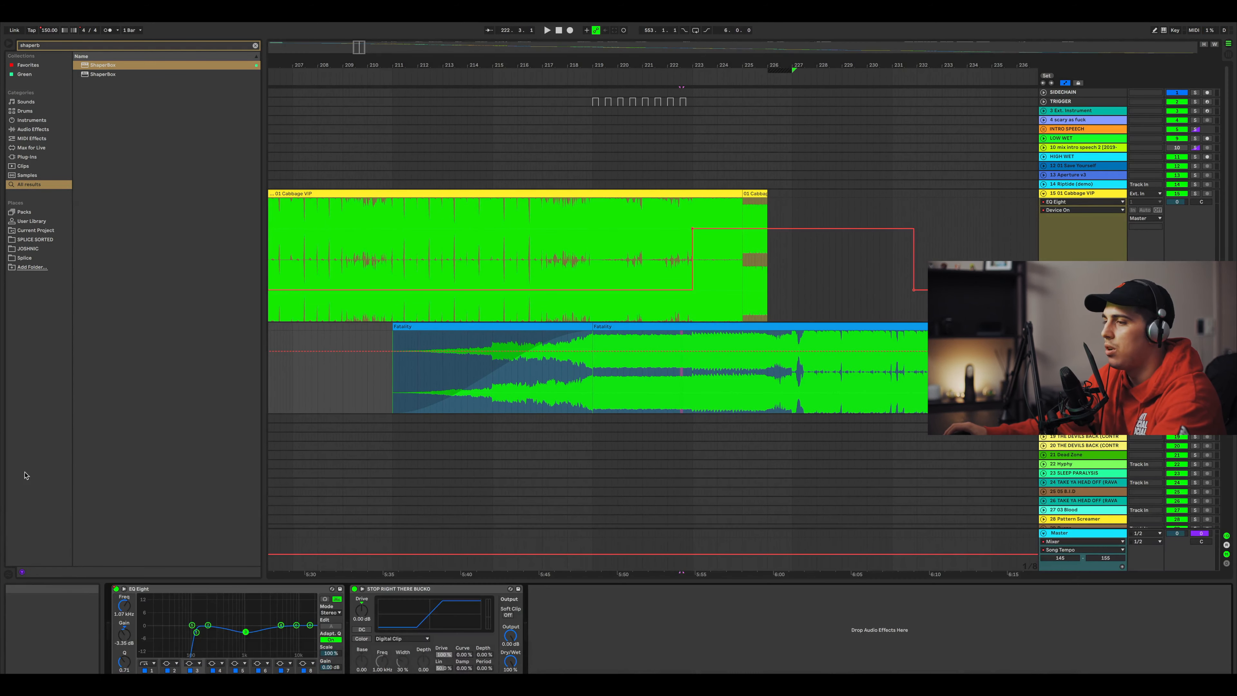
pyautogui.rightClick(116, 589)
pyautogui.click(132, 591)
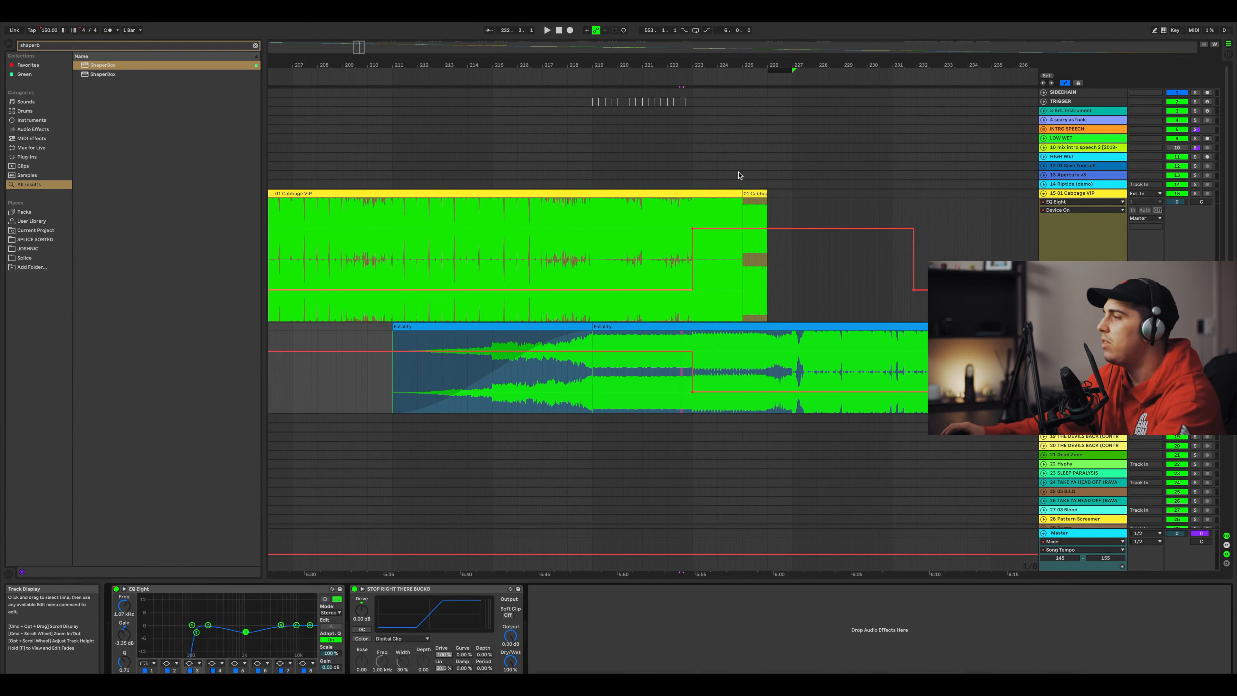
pyautogui.click(577, 312)
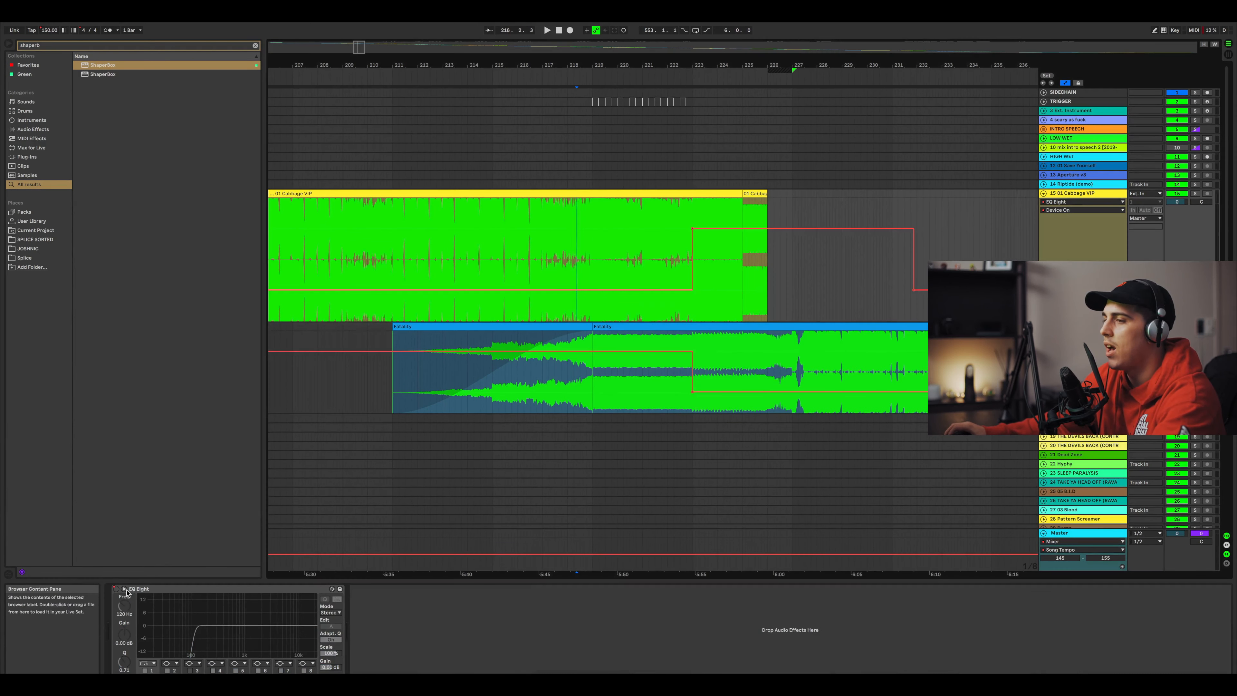
# Compare the EQ Eight on/off states of the Fatality and 01 Cabbage VIP tracks before and after bar 223.
pyautogui.click(734, 359)
pyautogui.click(621, 234)
pyautogui.click(656, 376)
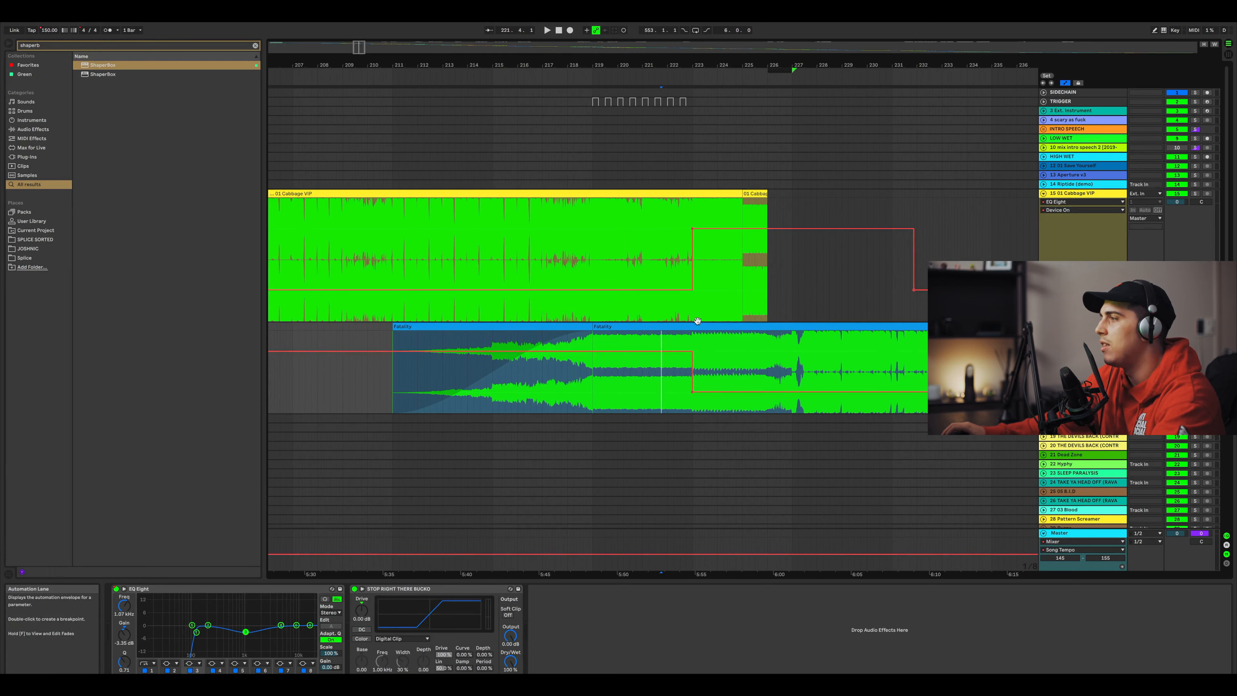
pyautogui.click(692, 309)
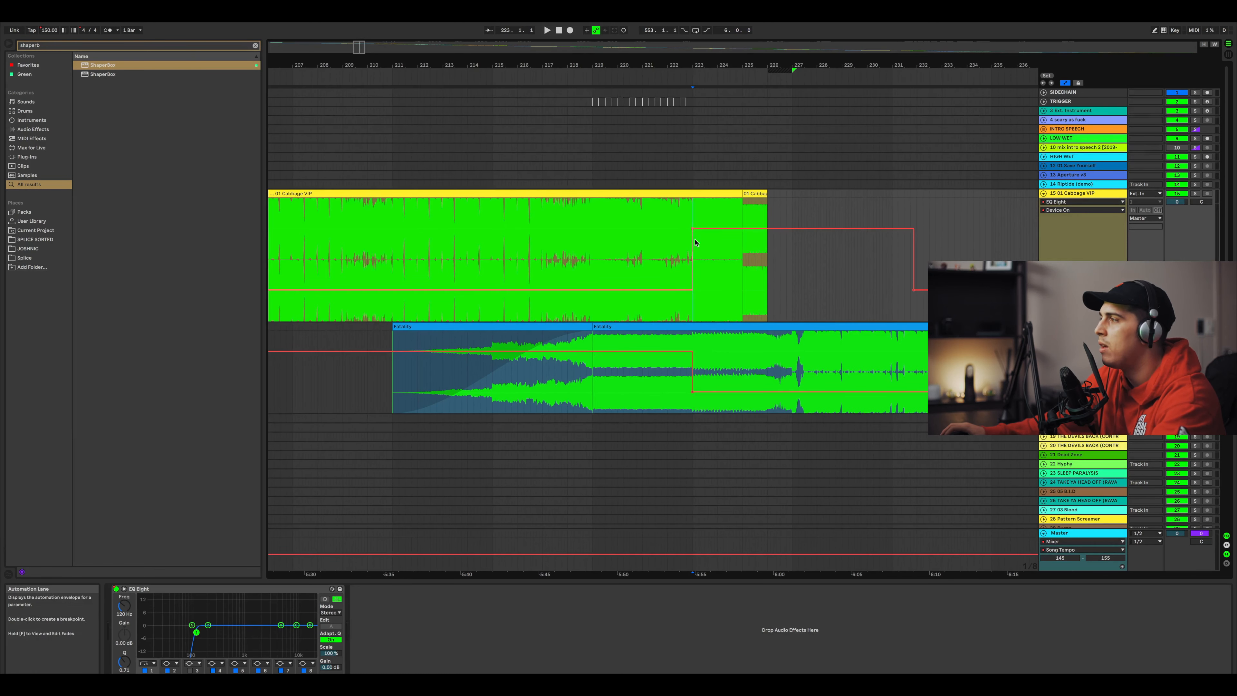
pyautogui.click(627, 271)
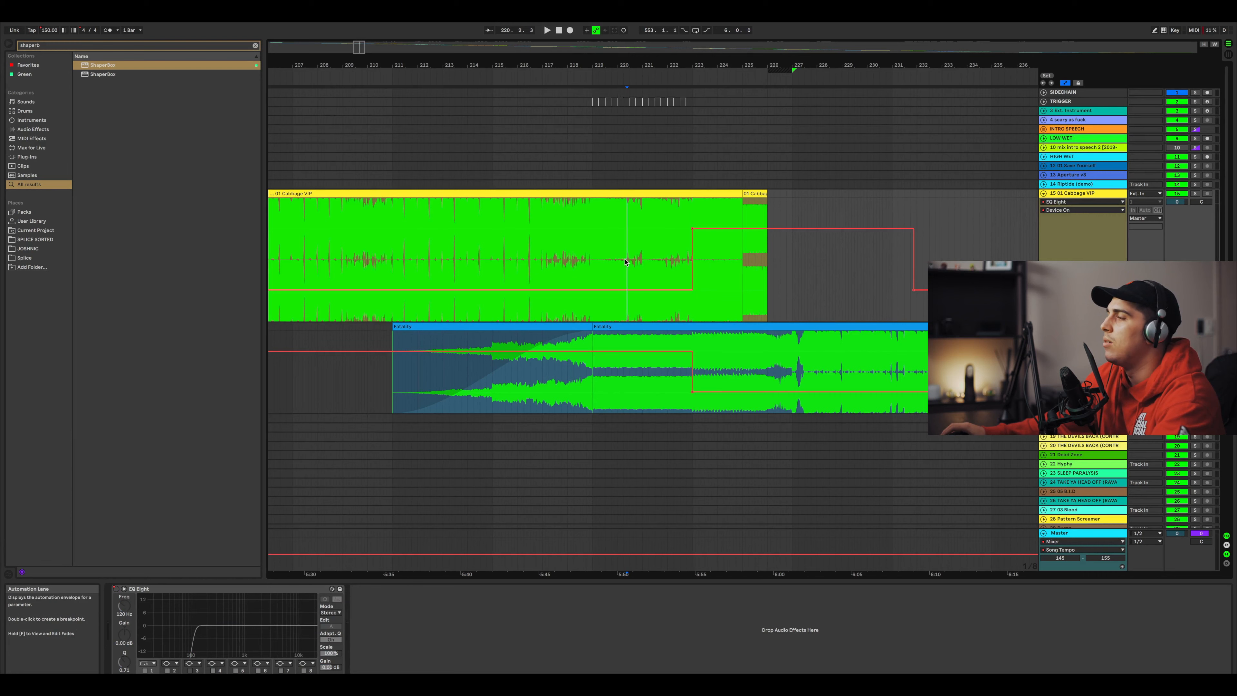
pyautogui.click(709, 312)
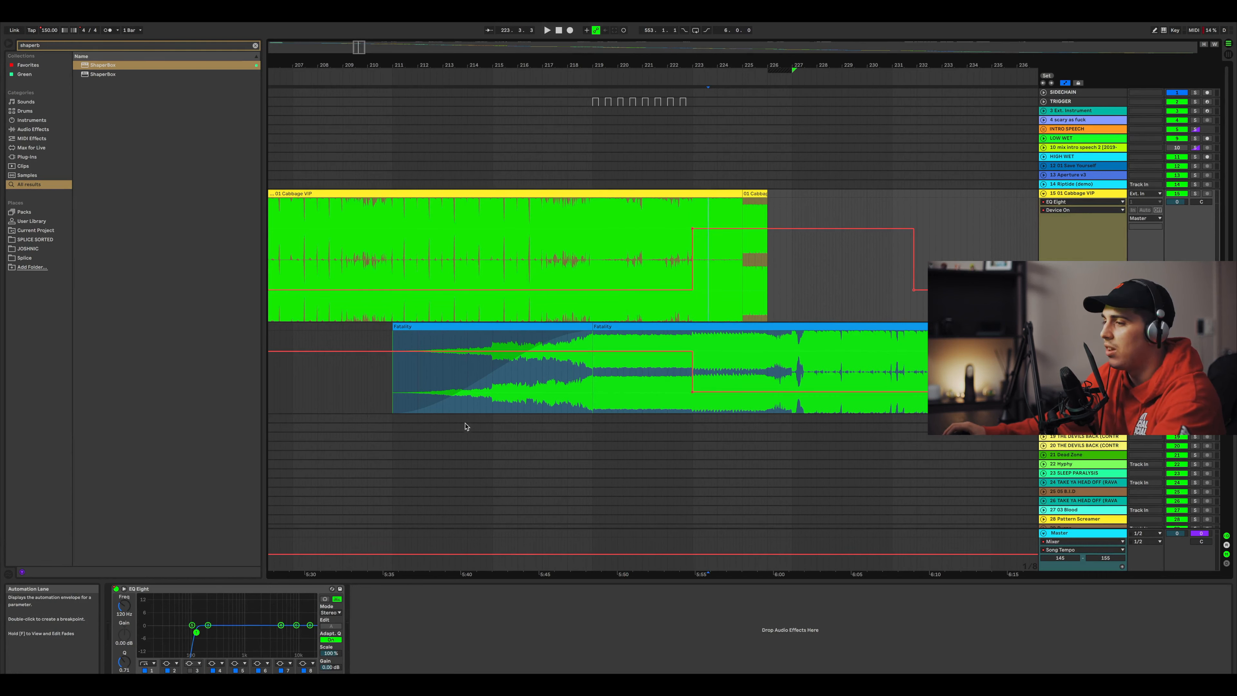
# Display the band 1 frequency automation of the 01 Cabbage VIP track's EQ Eight and place the cursor after bar 223.
pyautogui.click(151, 664)
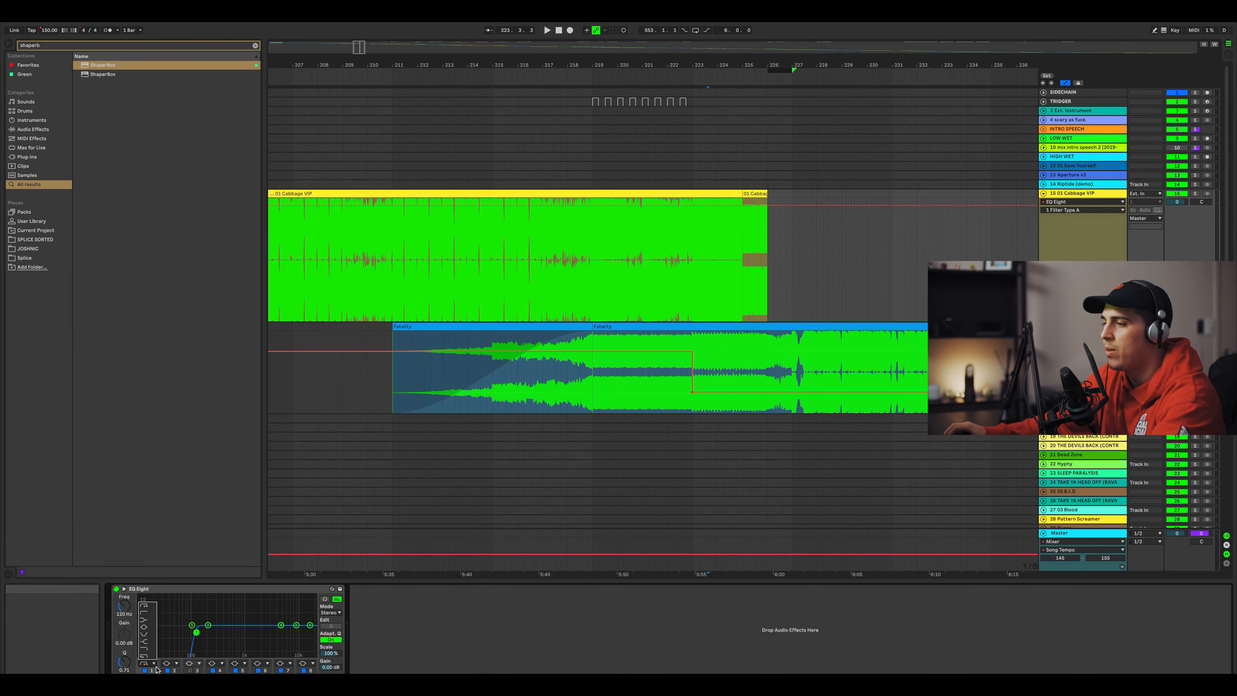
pyautogui.click(157, 670)
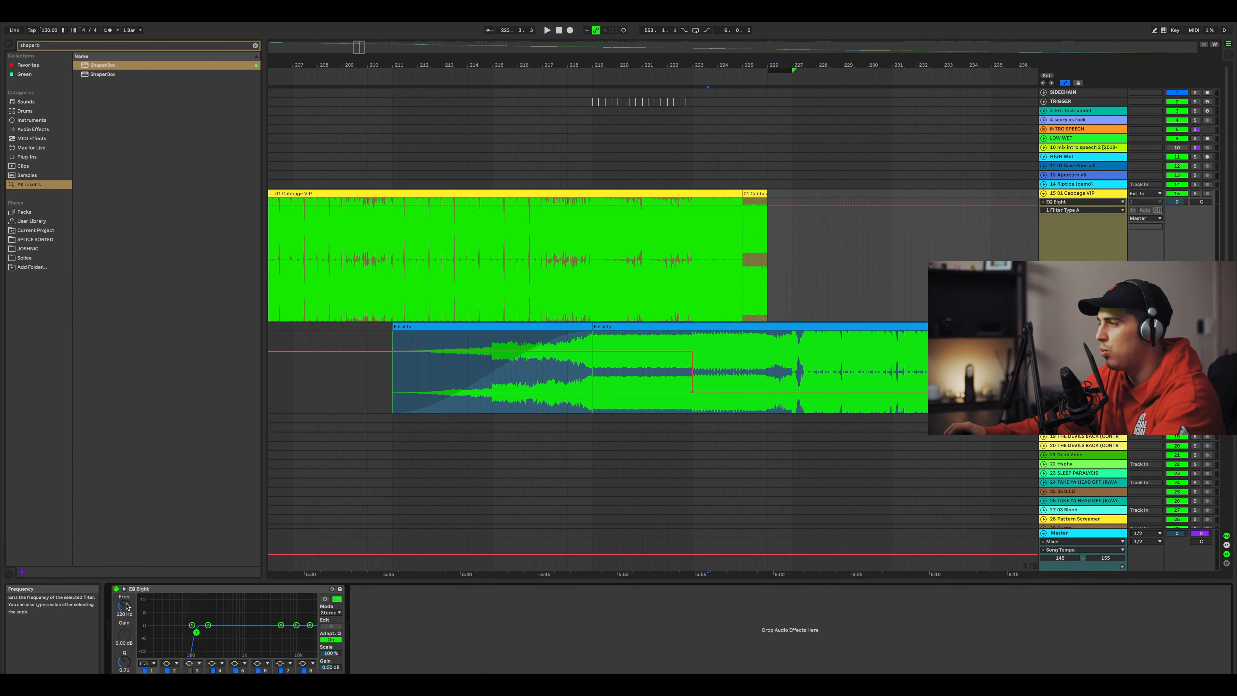
pyautogui.moveTo(127, 605)
pyautogui.mouseDown()
pyautogui.moveTo(126, 592)
pyautogui.moveTo(126, 616)
pyautogui.mouseUp()
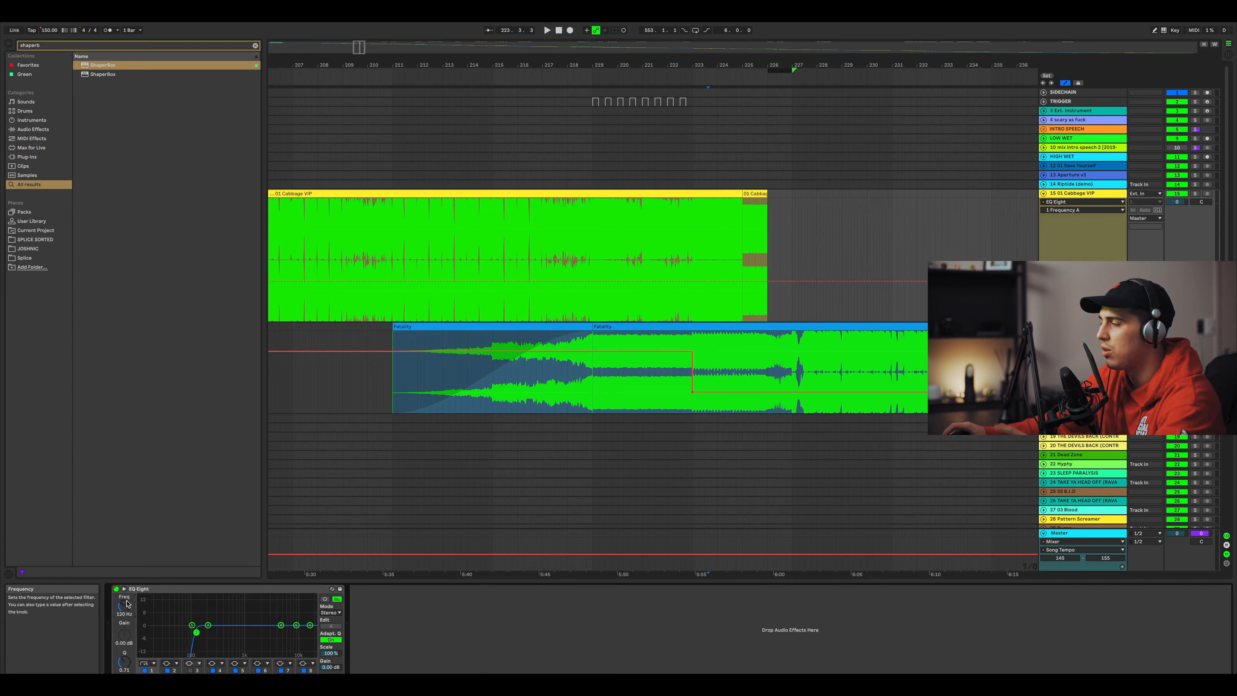
pyautogui.click(711, 258)
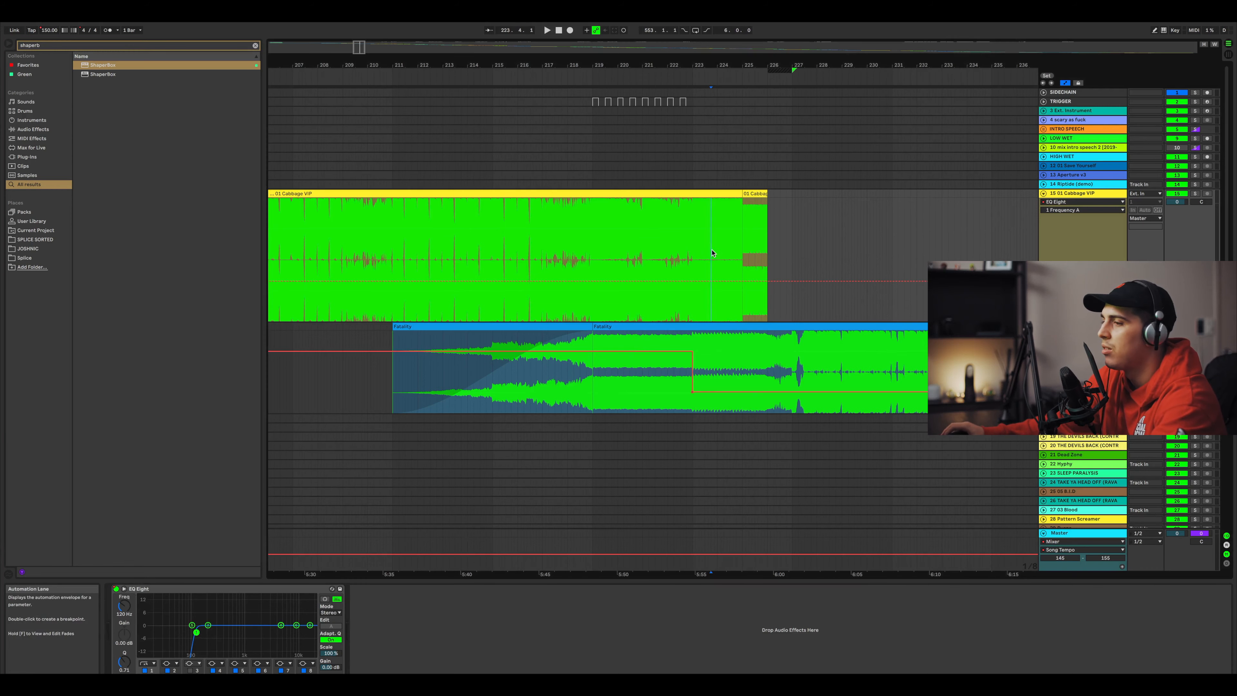
# Solo the Fatality and 01 Cabbage VIP tracks in turn and audition each from bar 222 through the EQ switch at bar 223.
pyautogui.click(628, 382)
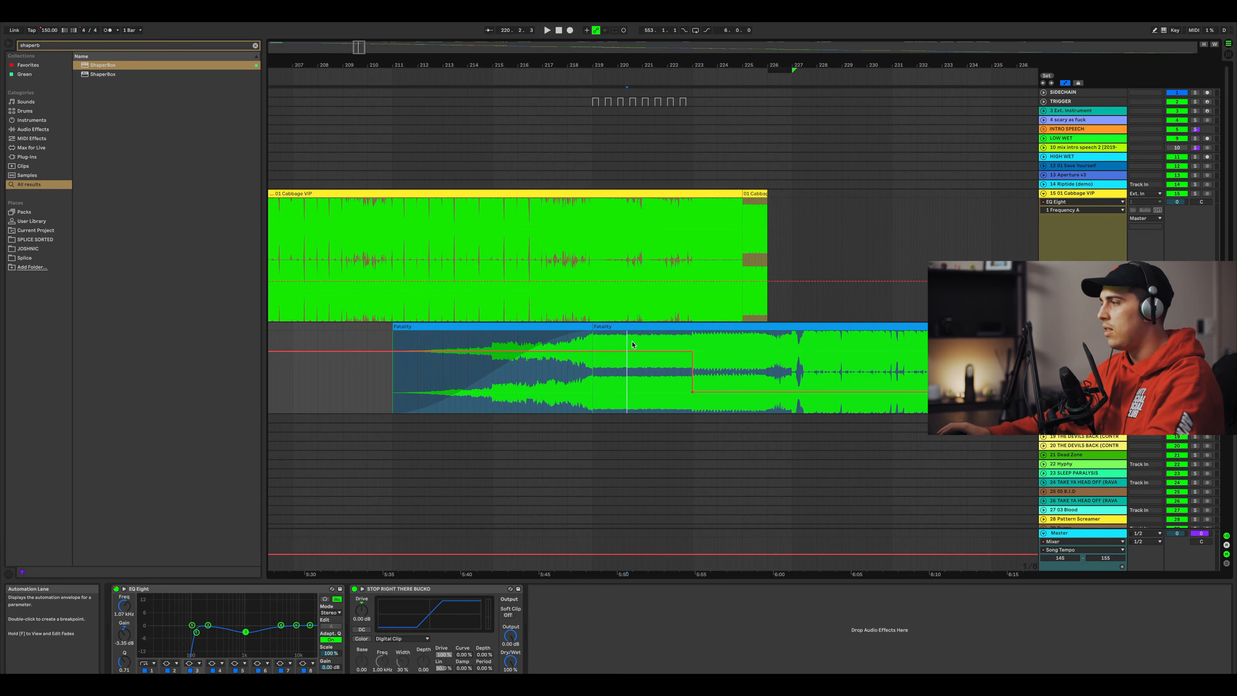
pyautogui.click(692, 274)
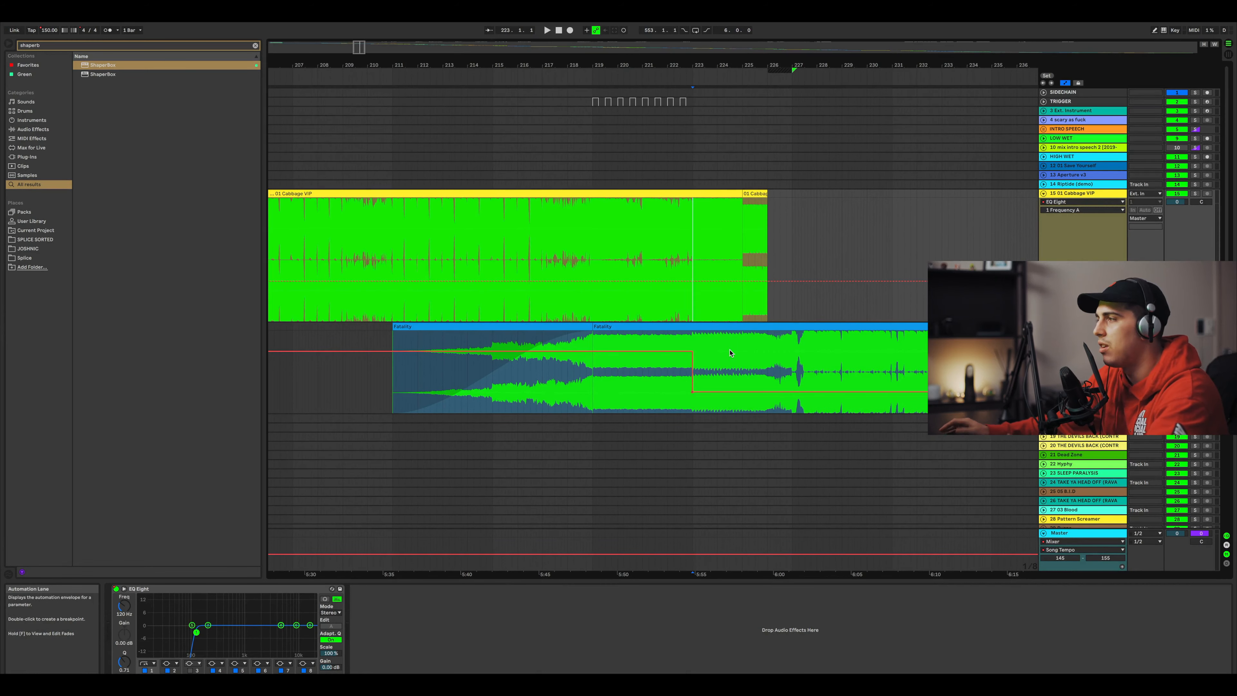
pyautogui.scroll(-2, 730, 353)
pyautogui.click(618, 337)
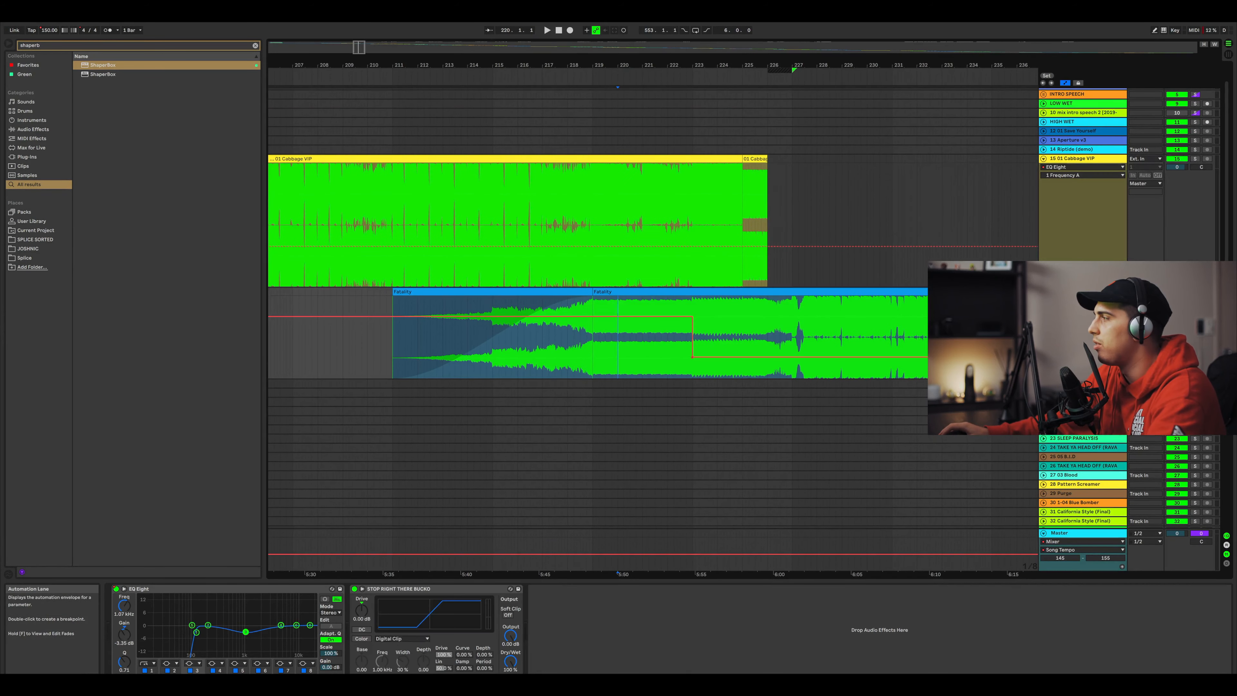
pyautogui.click(1195, 292)
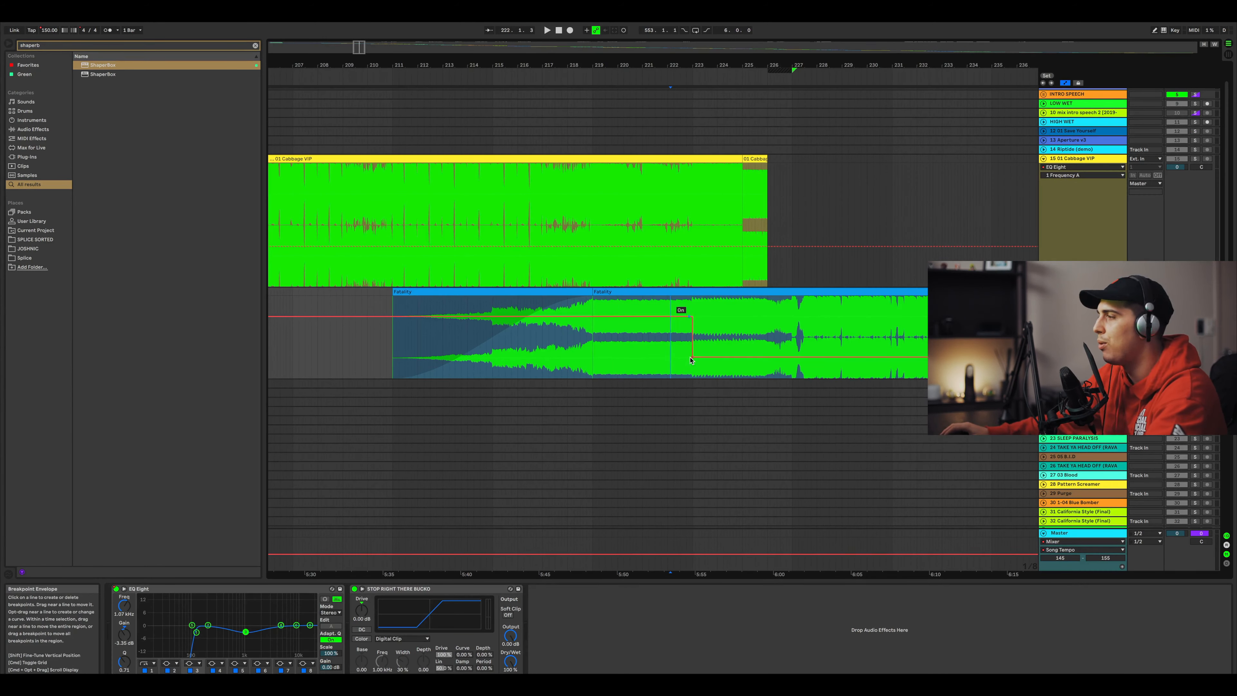
pyautogui.press('space')
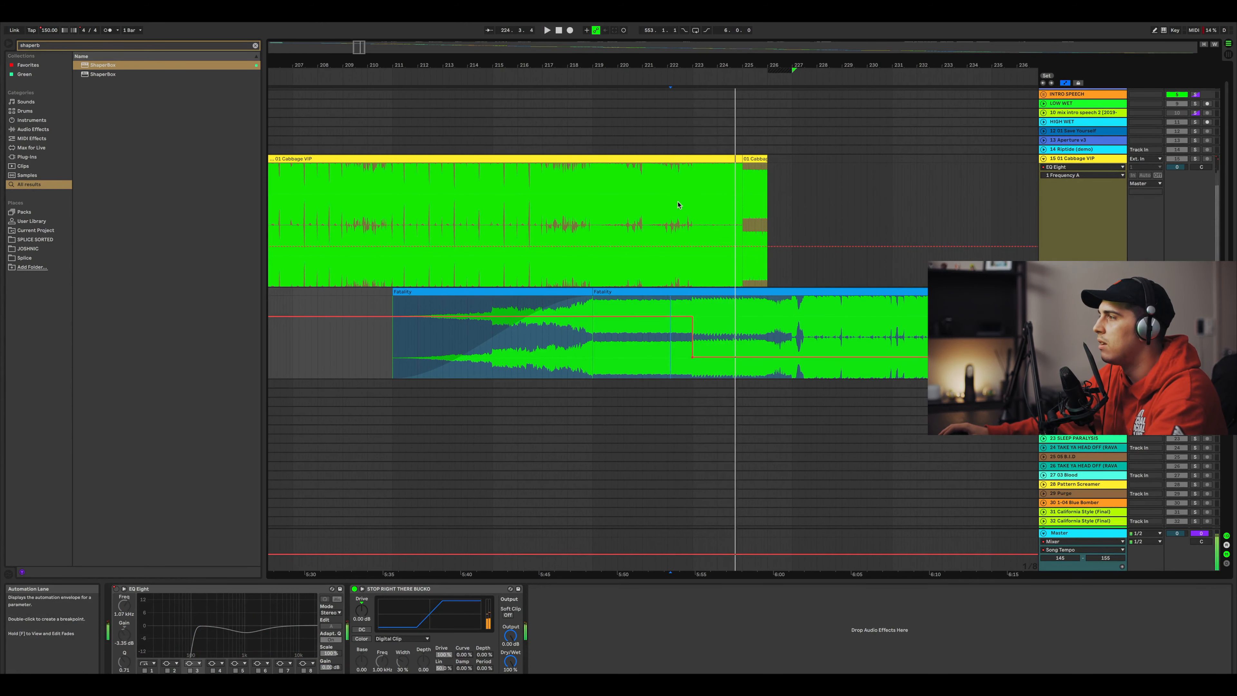
pyautogui.press('space')
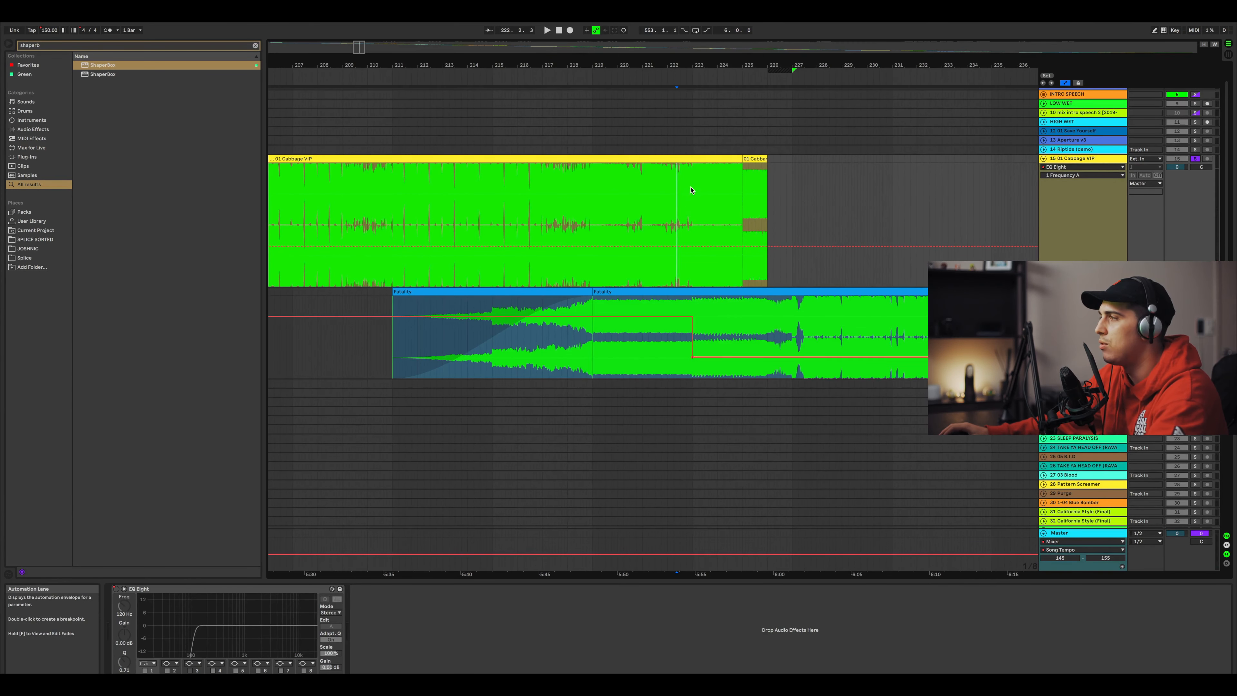
pyautogui.press('space')
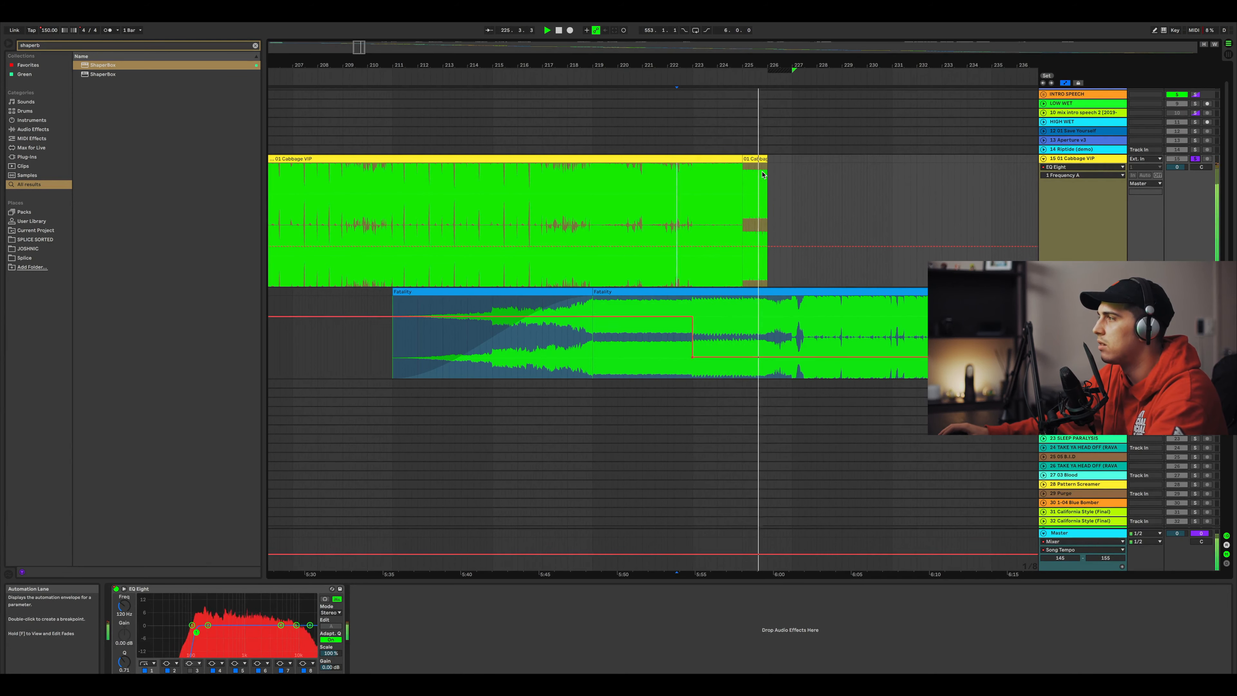
pyautogui.press('space')
# Try lowering and raising the clip gain of the short 01 Cabbage VIP clip at bar 225 and undo both changes.
pyautogui.click(757, 161)
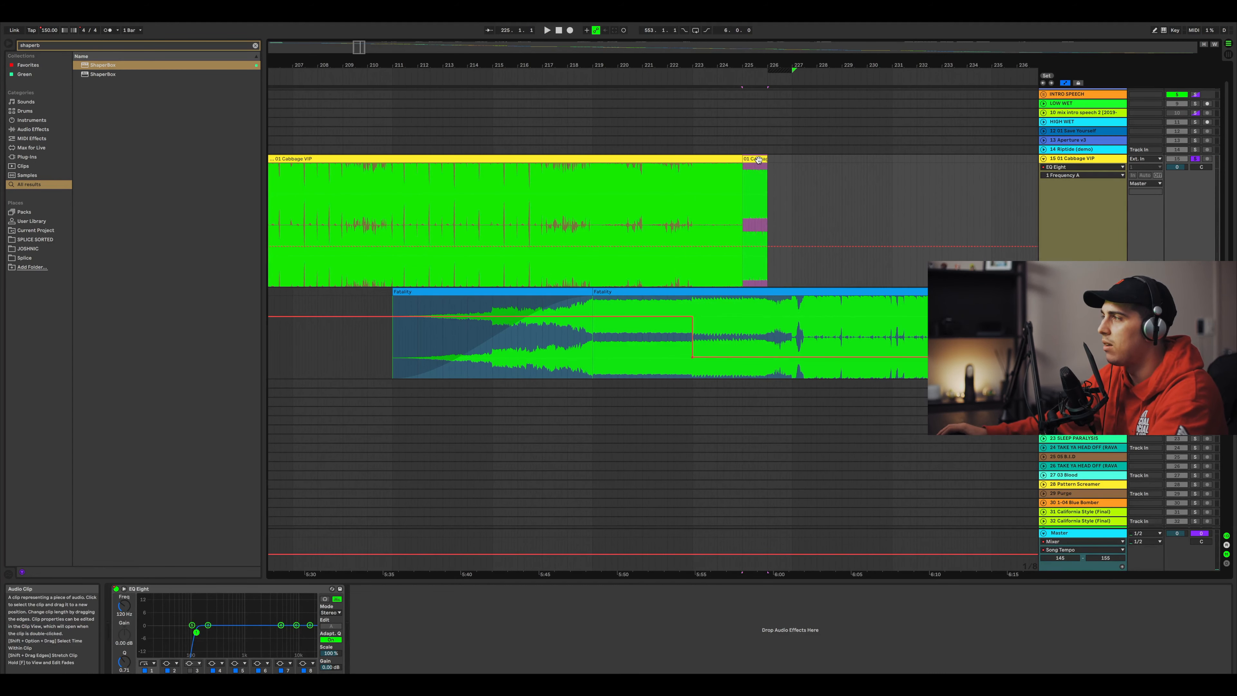
pyautogui.doubleClick(757, 161)
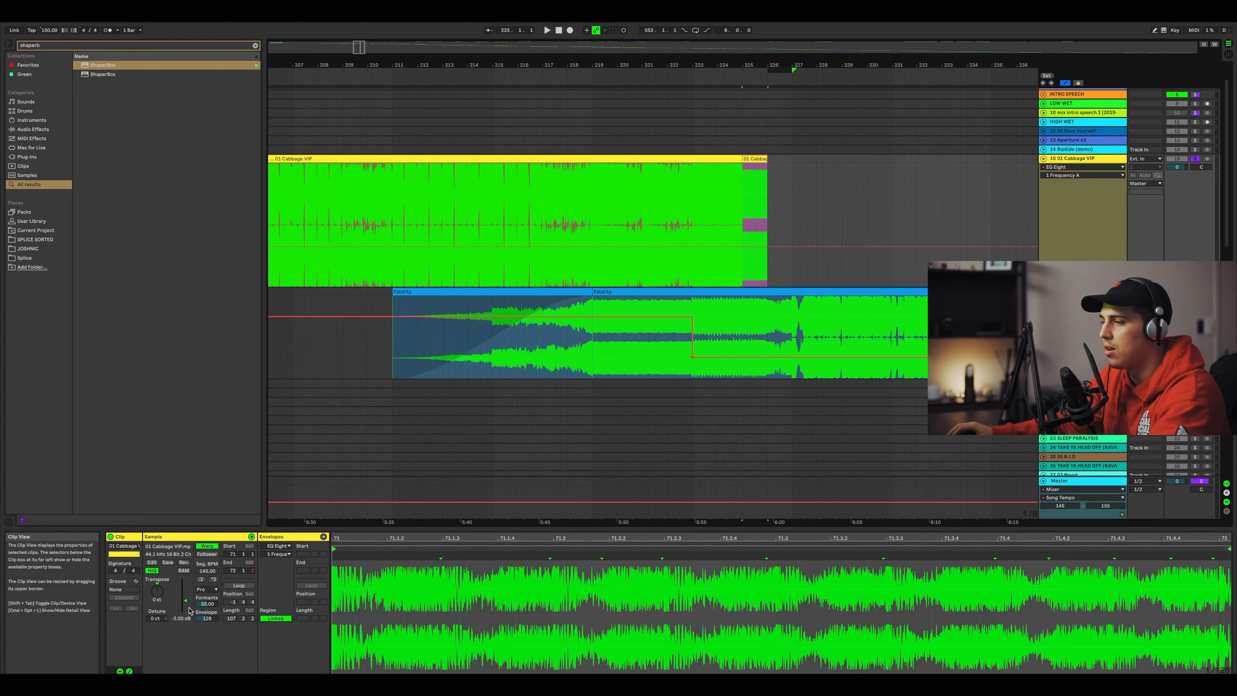
pyautogui.moveTo(184, 603); pyautogui.dragTo(184, 624)
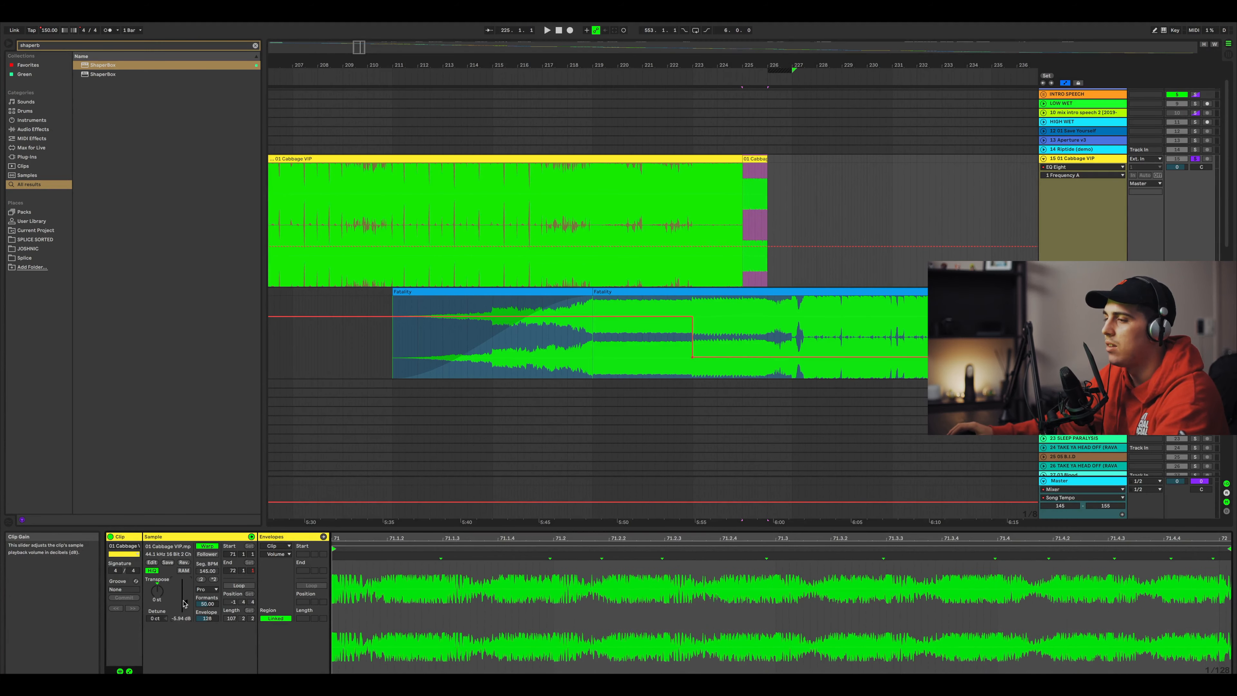
pyautogui.press('super+z')
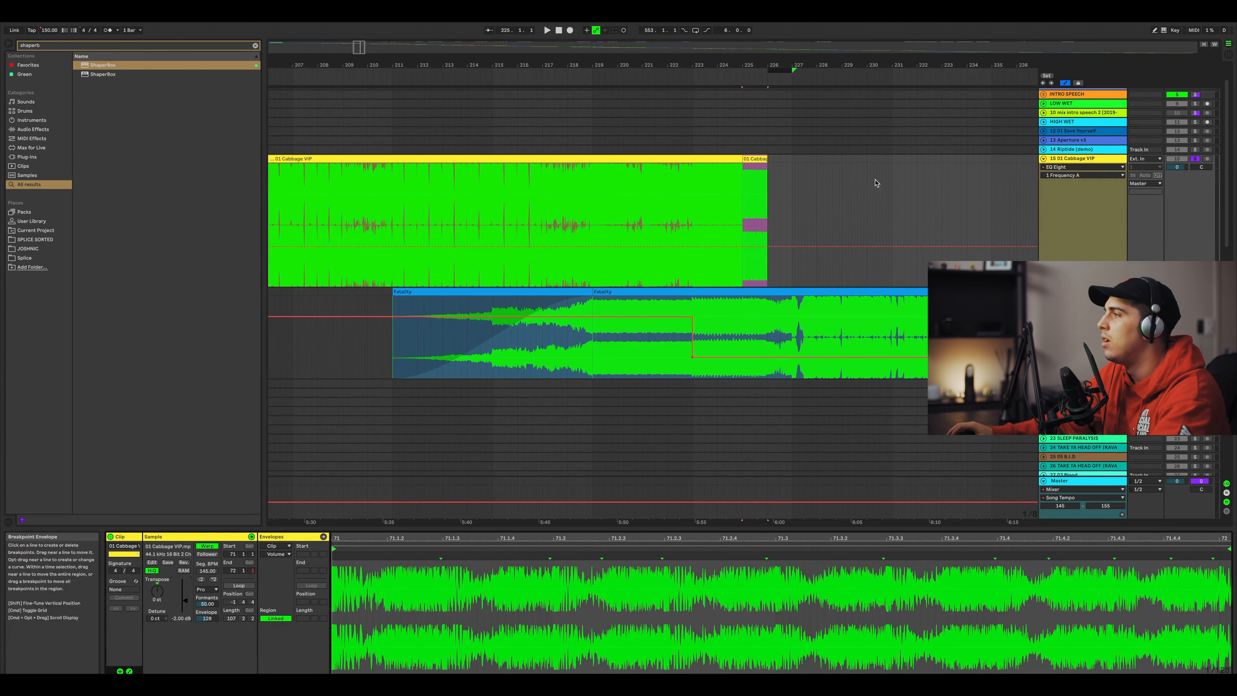
pyautogui.moveTo(184, 608); pyautogui.dragTo(187, 605)
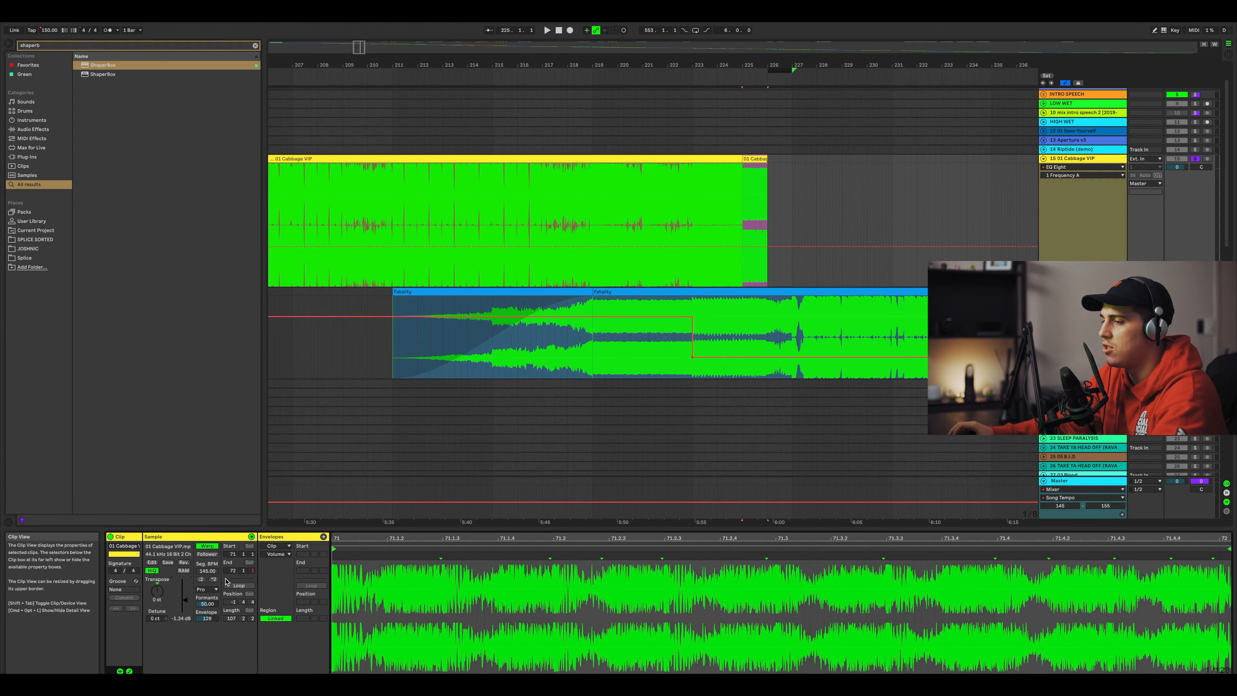
pyautogui.press('super+z')
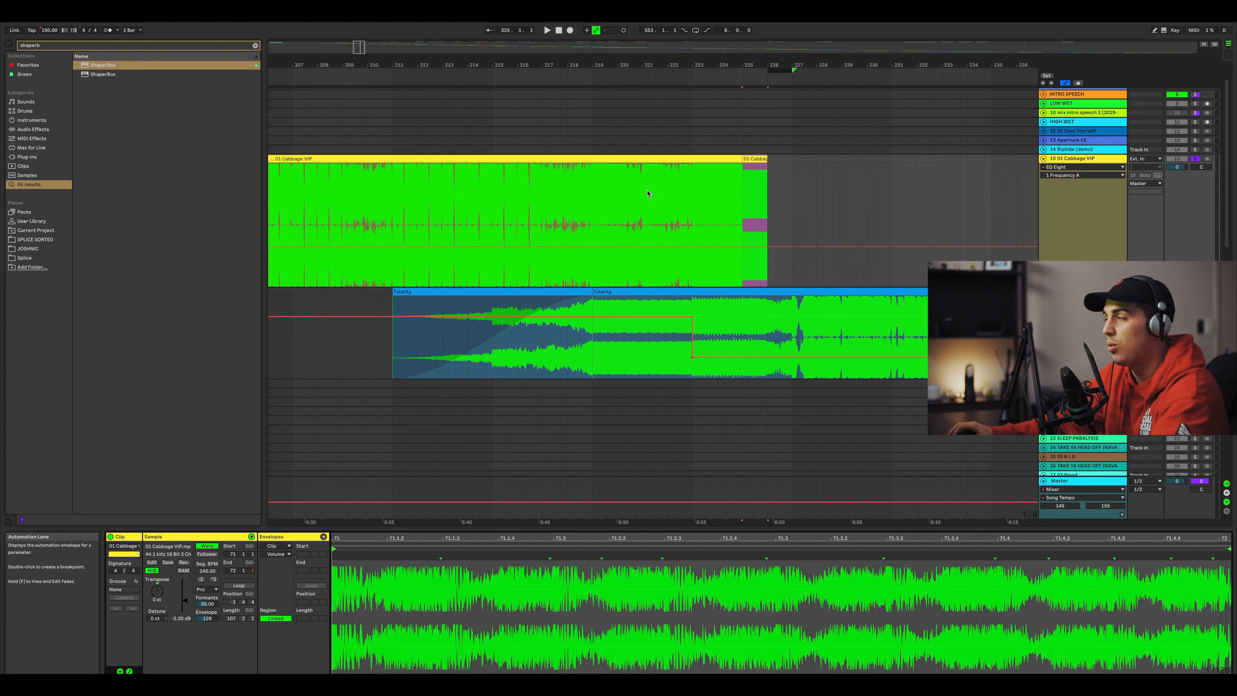
# Display the 01 Cabbage VIP track volume automation, and switch from automation to the fade controls of the opening Fatality clip at bars 211 to 219.
pyautogui.moveTo(1178, 167)
pyautogui.mouseDown()
pyautogui.moveTo(1177, 178)
pyautogui.moveTo(1178, 161)
pyautogui.mouseUp()
pyautogui.click(573, 292)
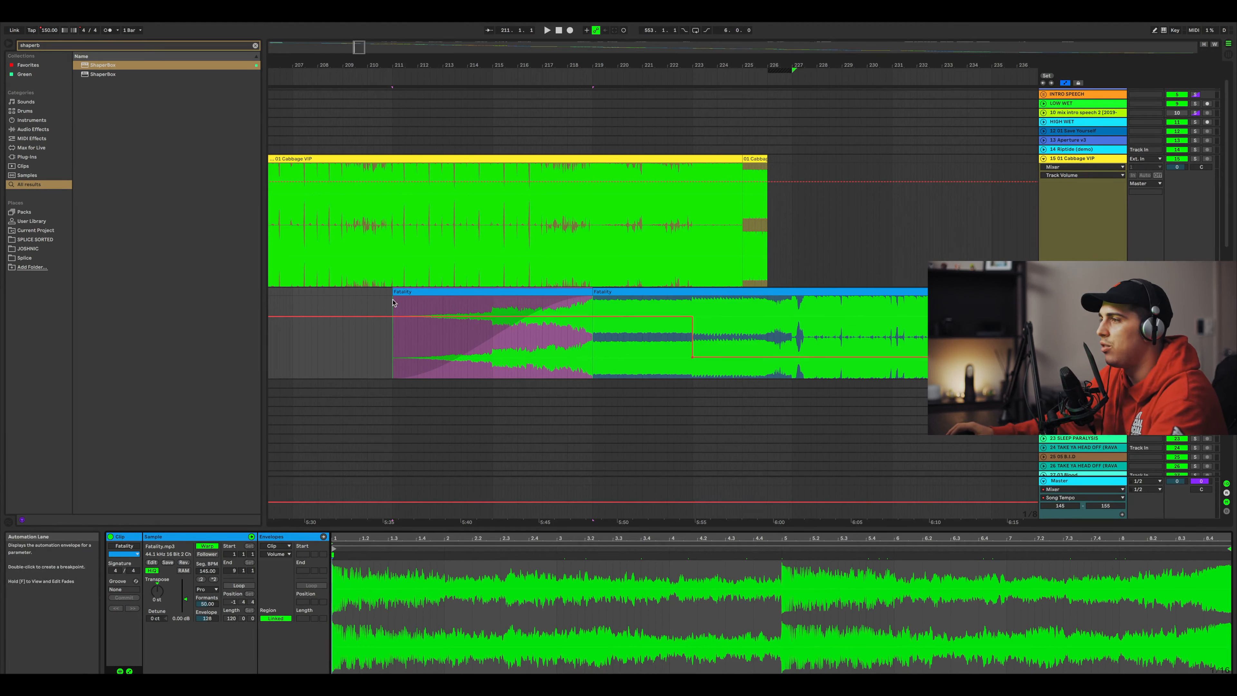
pyautogui.moveTo(394, 302); pyautogui.dragTo(592, 299)
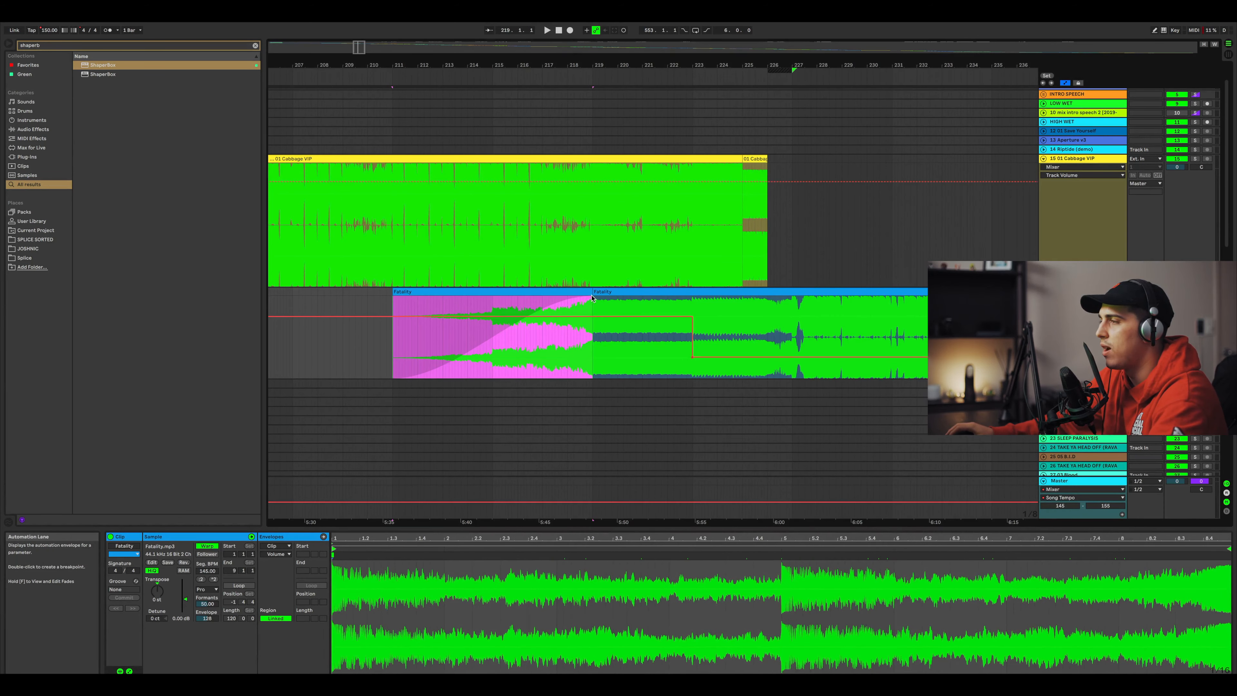
pyautogui.press('a')
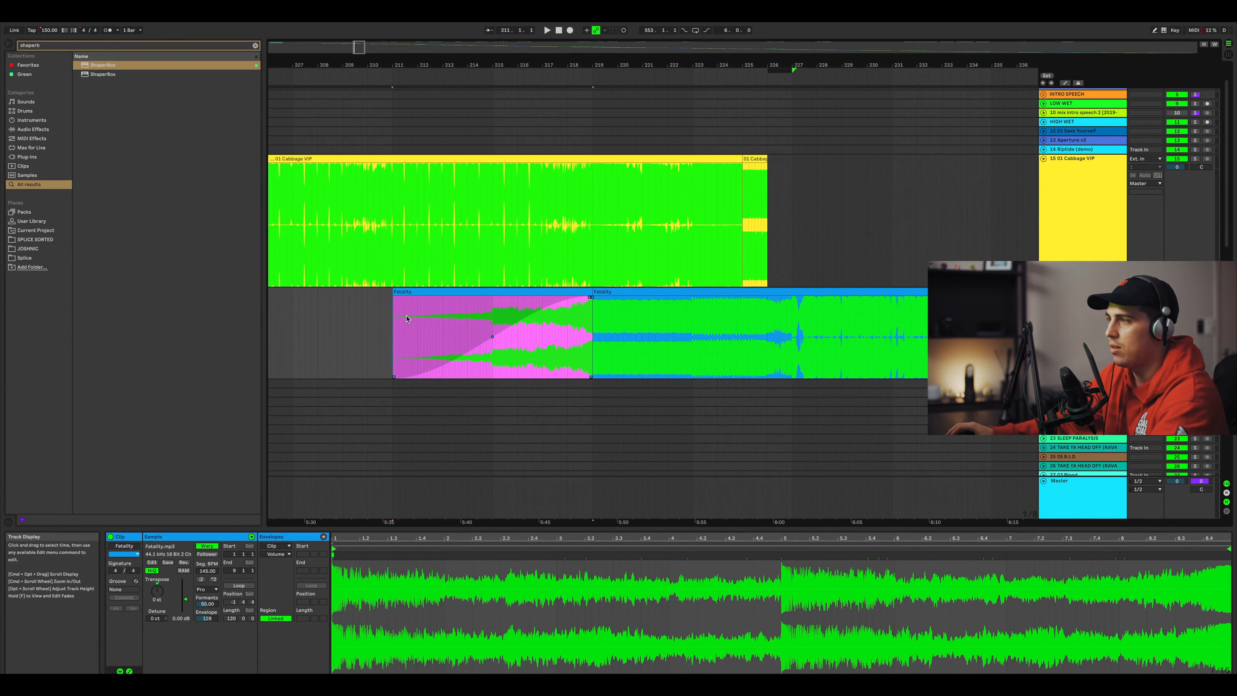
pyautogui.click(590, 300)
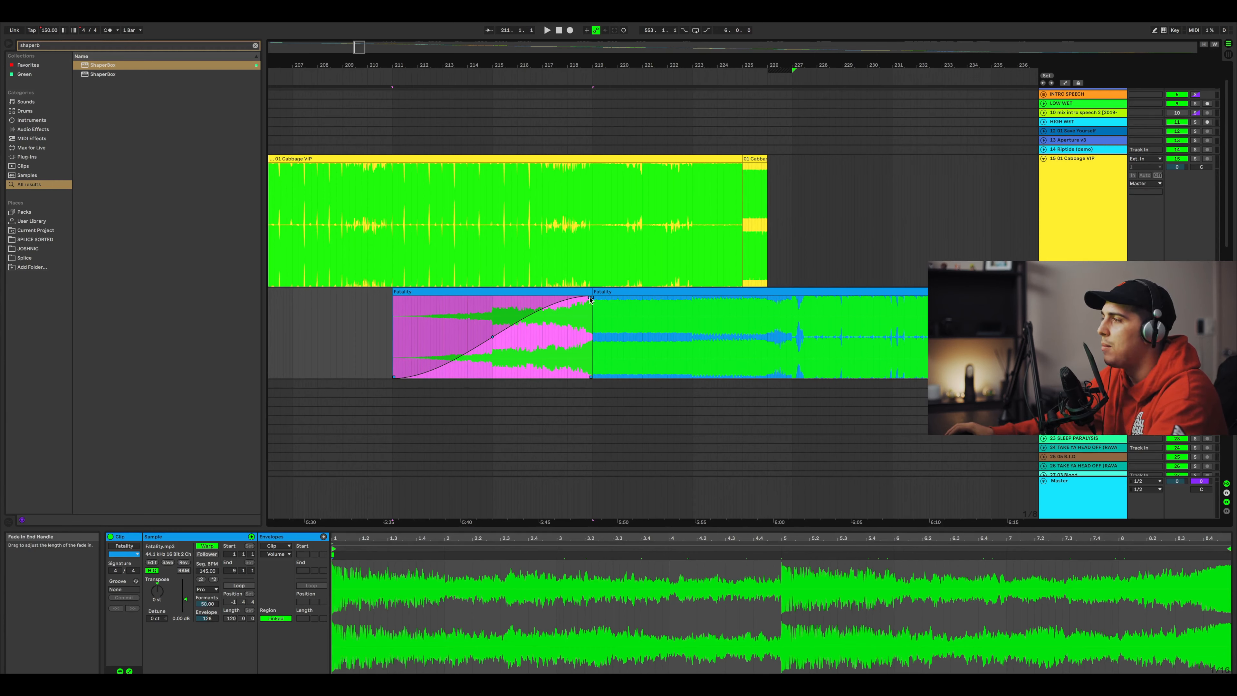
# Shorten the opening Fatality clip's fade-in, extend it back to bar 219 and adjust its curve.
pyautogui.moveTo(590, 299); pyautogui.dragTo(385, 298)
pyautogui.moveTo(582, 298)
pyautogui.mouseDown()
pyautogui.moveTo(289, 299)
pyautogui.moveTo(591, 297)
pyautogui.mouseUp()
pyautogui.moveTo(394, 296); pyautogui.dragTo(591, 297)
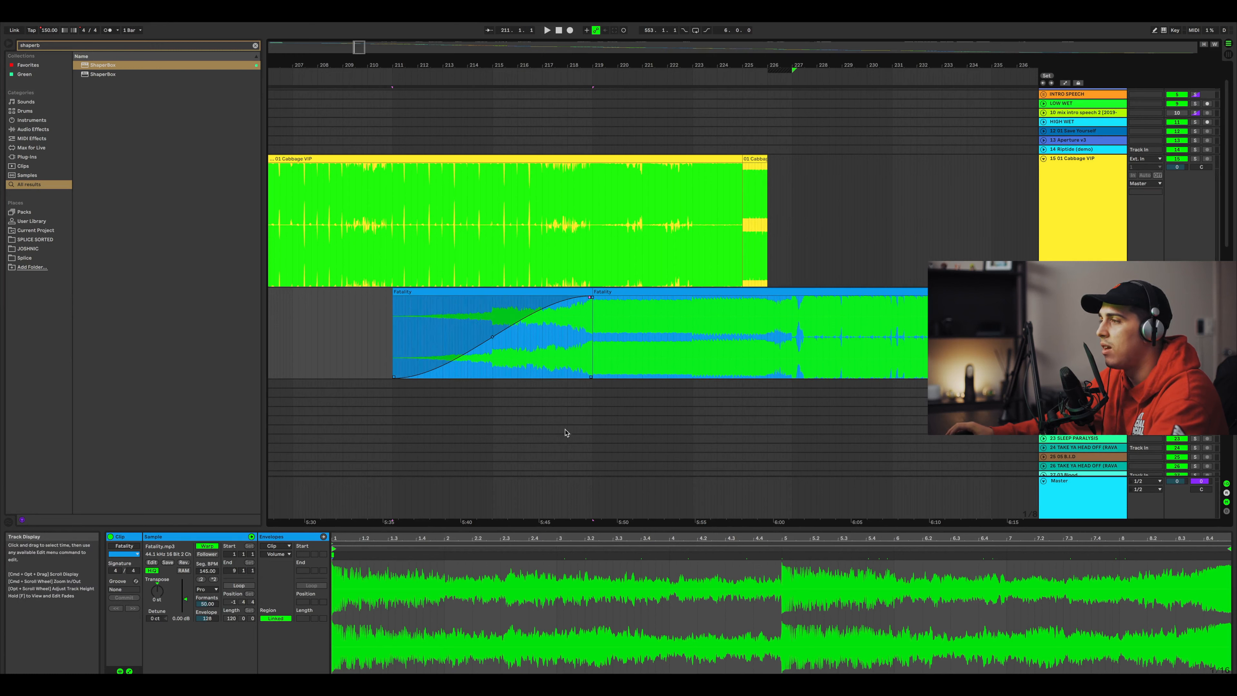
pyautogui.moveTo(490, 342)
pyautogui.mouseDown()
pyautogui.moveTo(551, 340)
pyautogui.moveTo(505, 330)
pyautogui.mouseUp()
# Go to the TAKE YA HEAD OFF and 05 B.I.D clips around bar 391 and unfold both tracks.
pyautogui.scroll(-5, 375, 332)
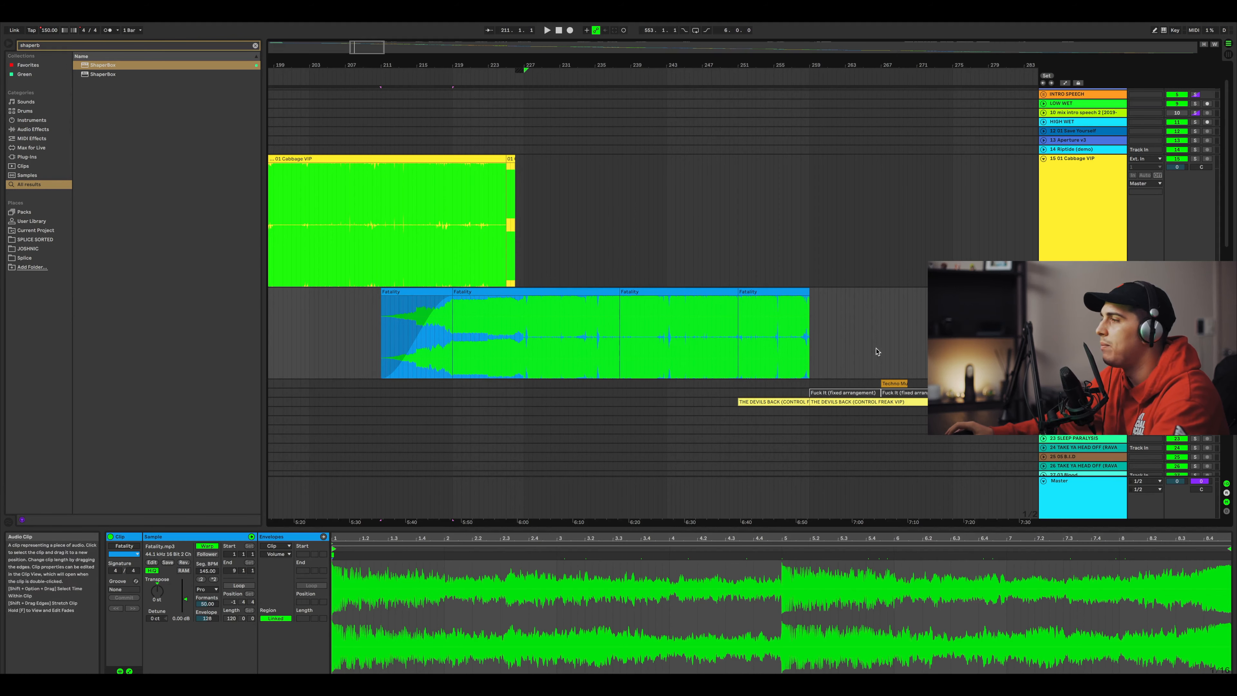
pyautogui.moveTo(366, 46); pyautogui.dragTo(387, 47)
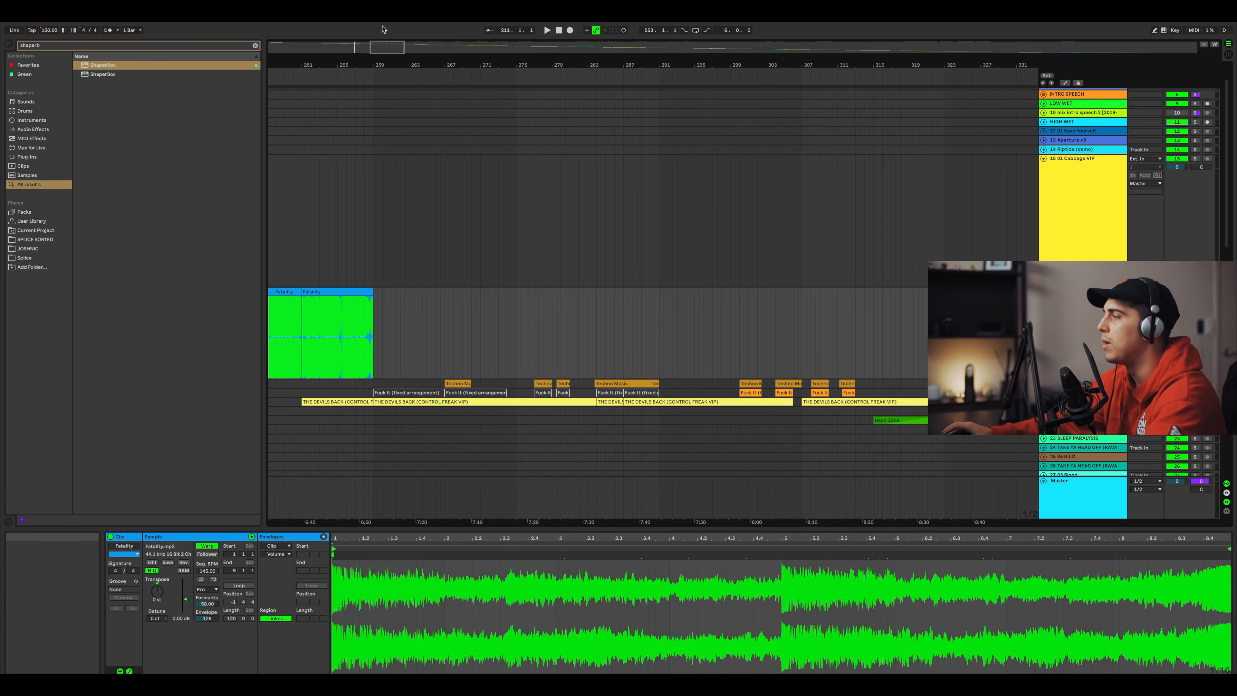
pyautogui.moveTo(408, 47); pyautogui.dragTo(430, 74)
pyautogui.scroll(-5, 531, 263)
pyautogui.click(1043, 338)
pyautogui.click(1043, 329)
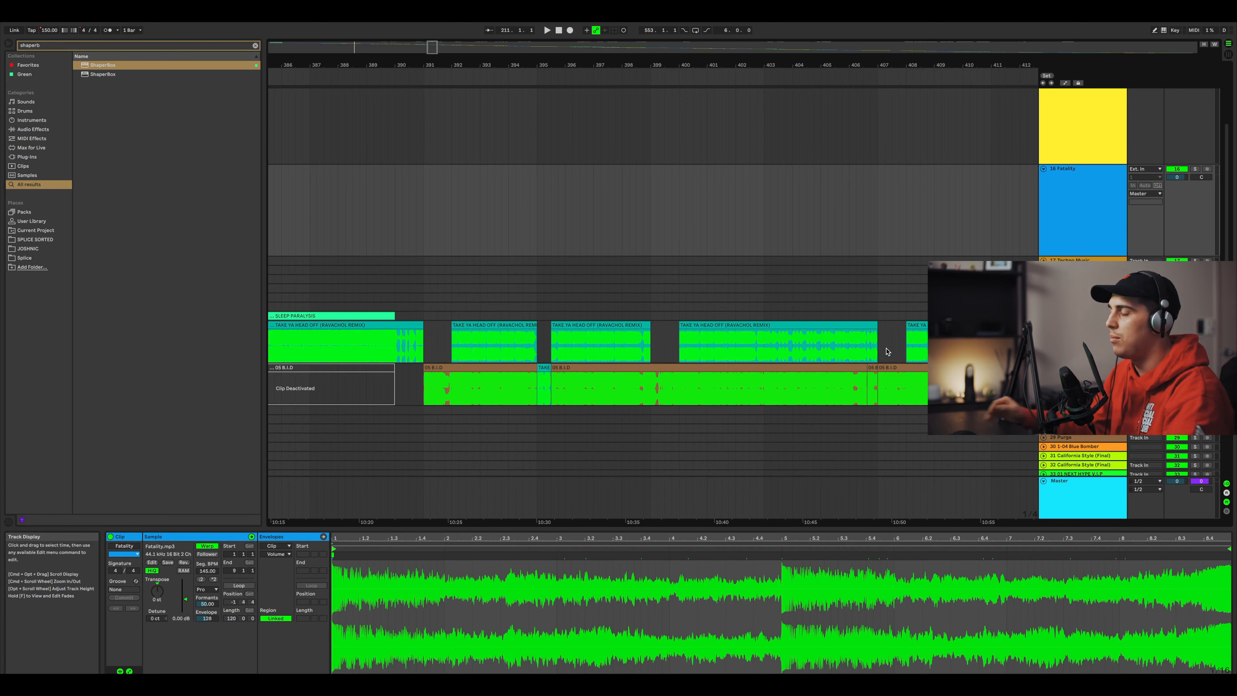
# Examine the low-cut and 1000 Hz bands in the EQ Eight of the TAKE YA HEAD OFF track near bar 393.
pyautogui.click(481, 348)
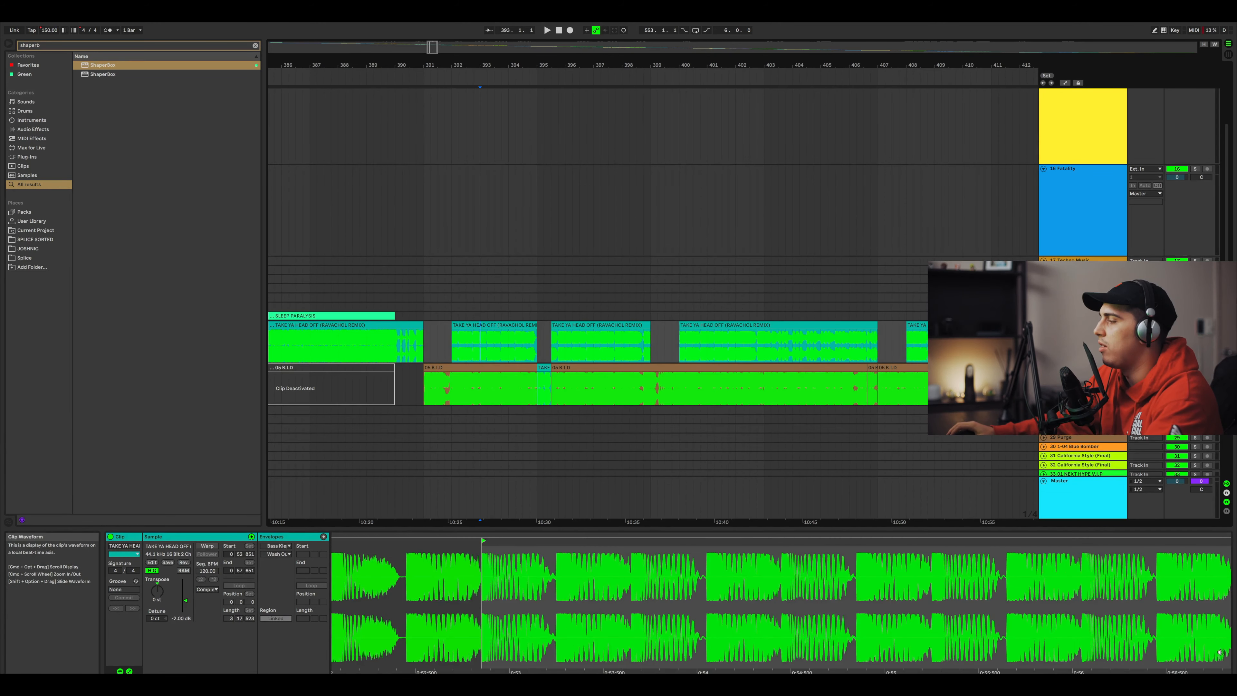
pyautogui.hotkey('shift', 'Tab')
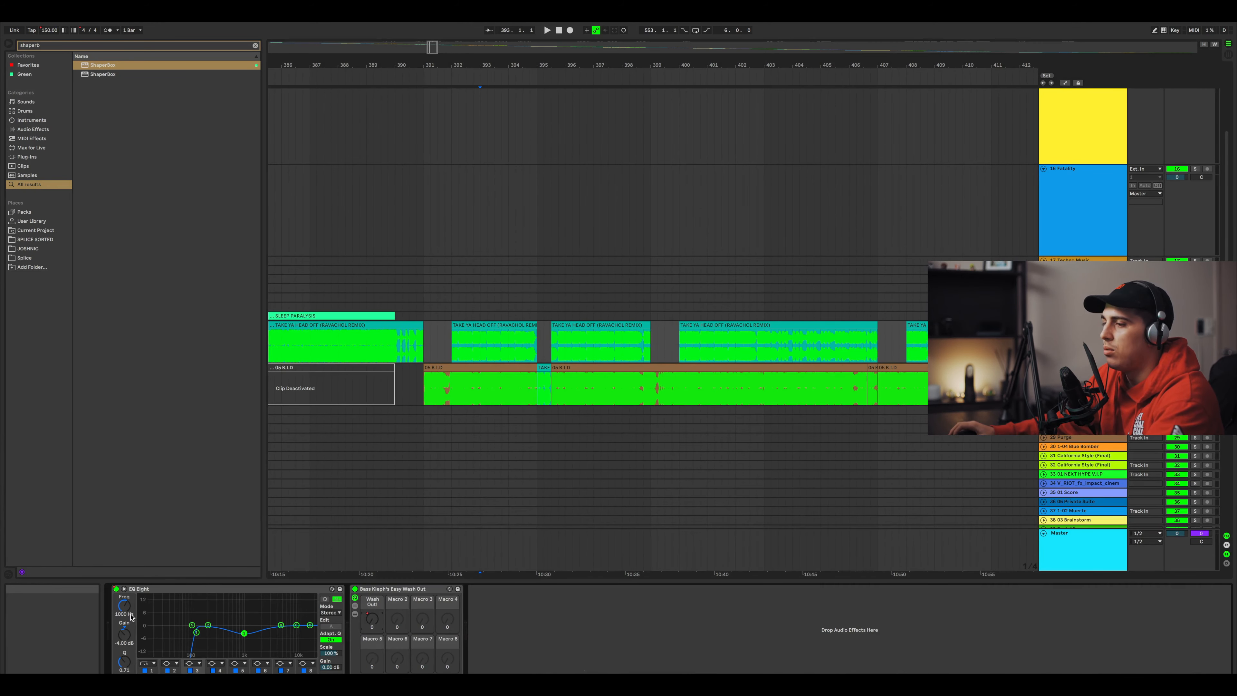
pyautogui.click(196, 632)
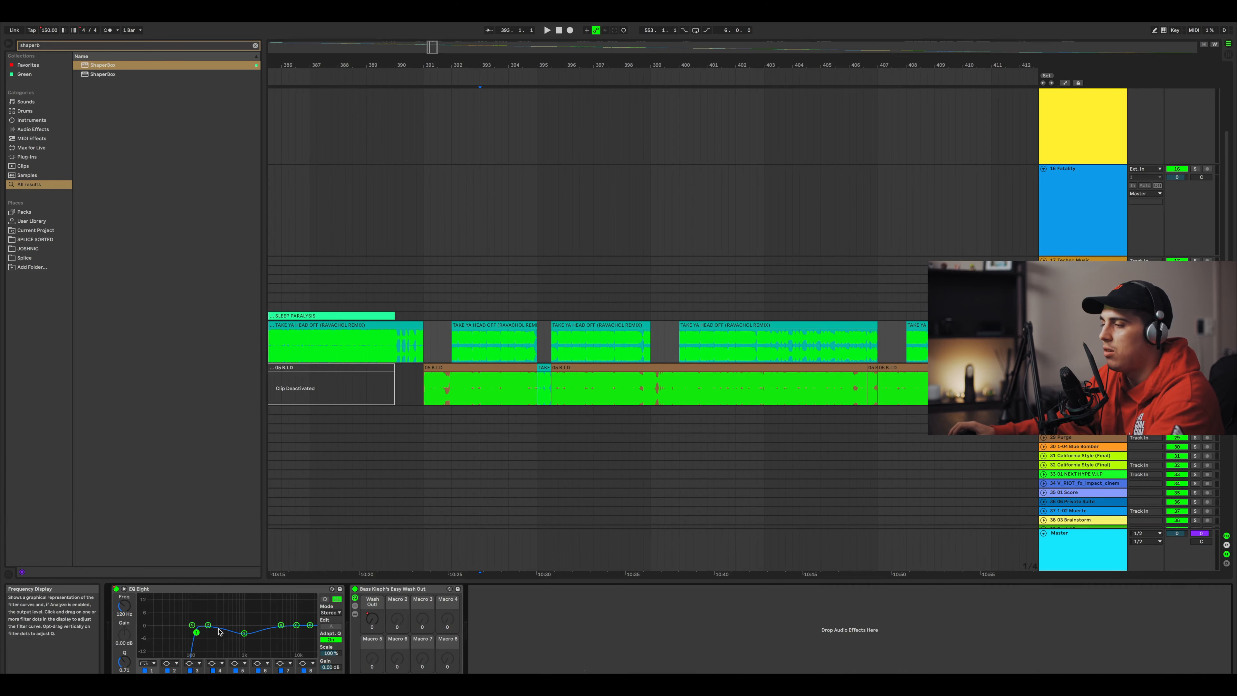
pyautogui.click(245, 634)
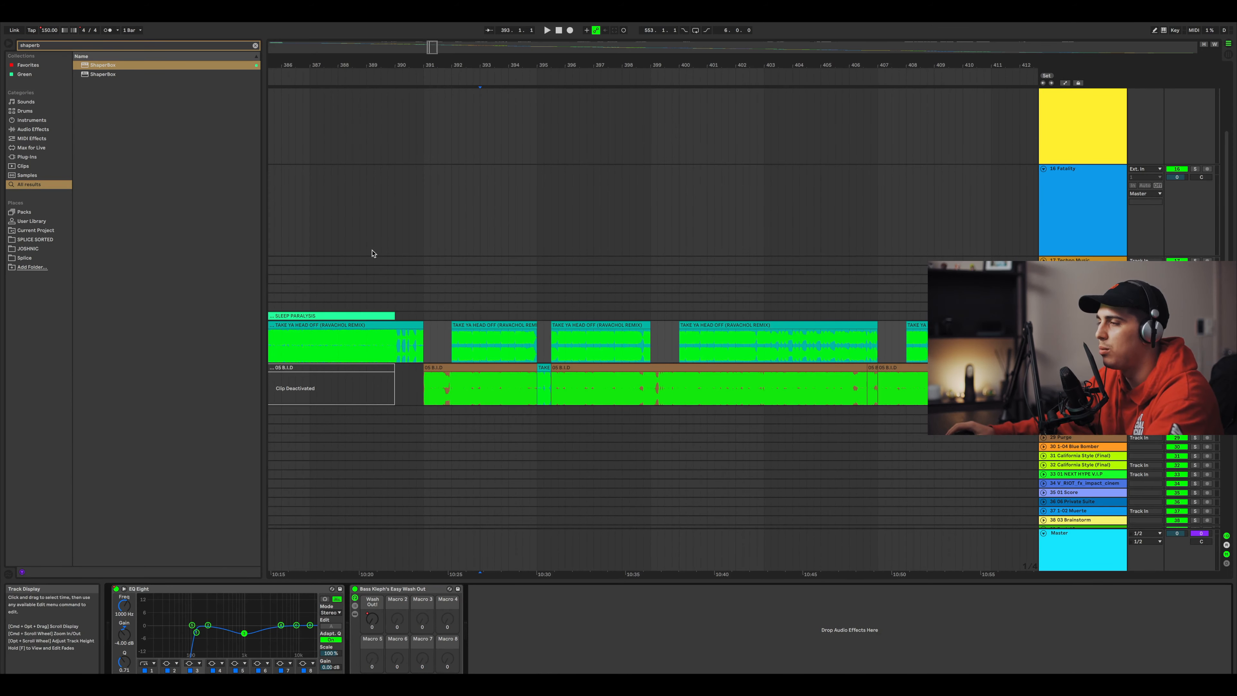
pyautogui.click(473, 345)
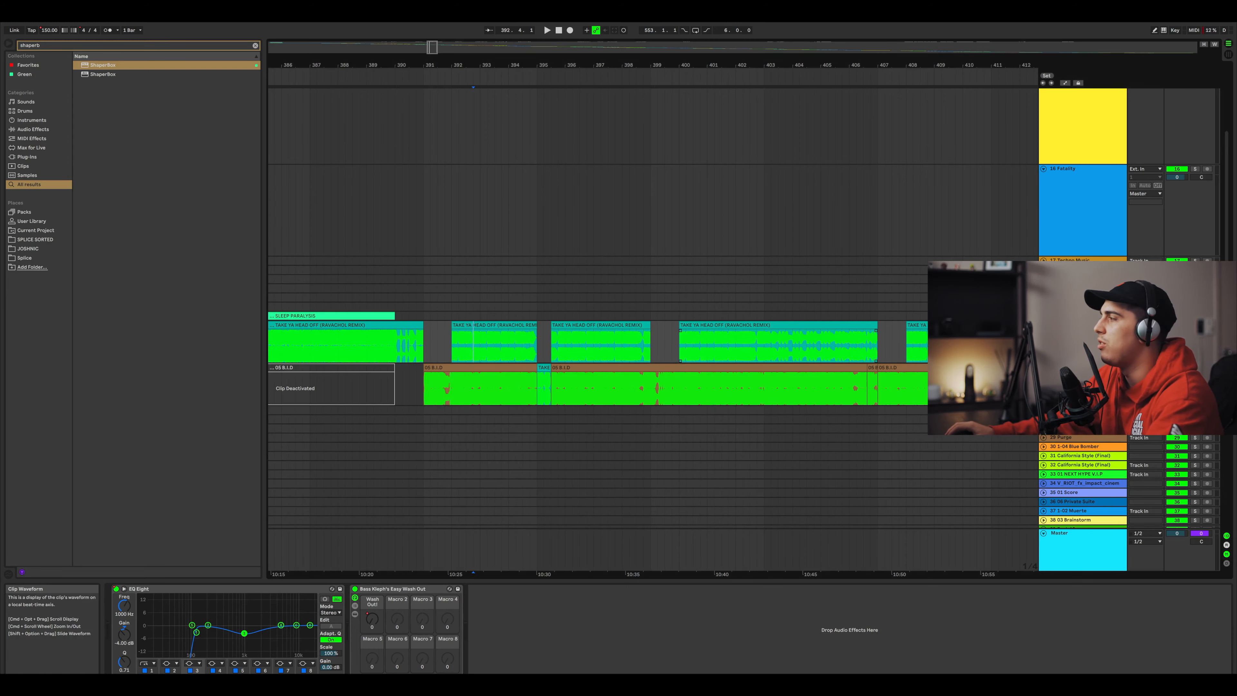
pyautogui.scroll(5, 809, 287)
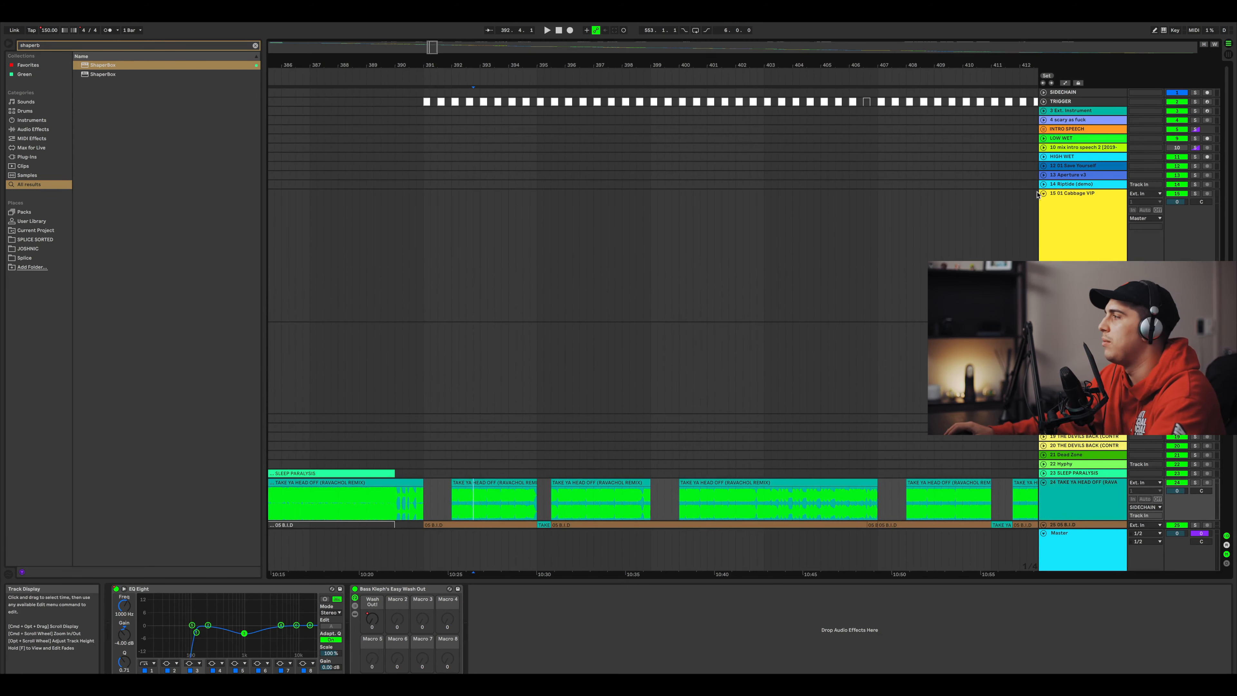
# Fold the 01 Cabbage VIP track and look at the devices on the TRIGGER and SIDECHAIN tracks.
pyautogui.click(1044, 194)
pyautogui.click(1071, 102)
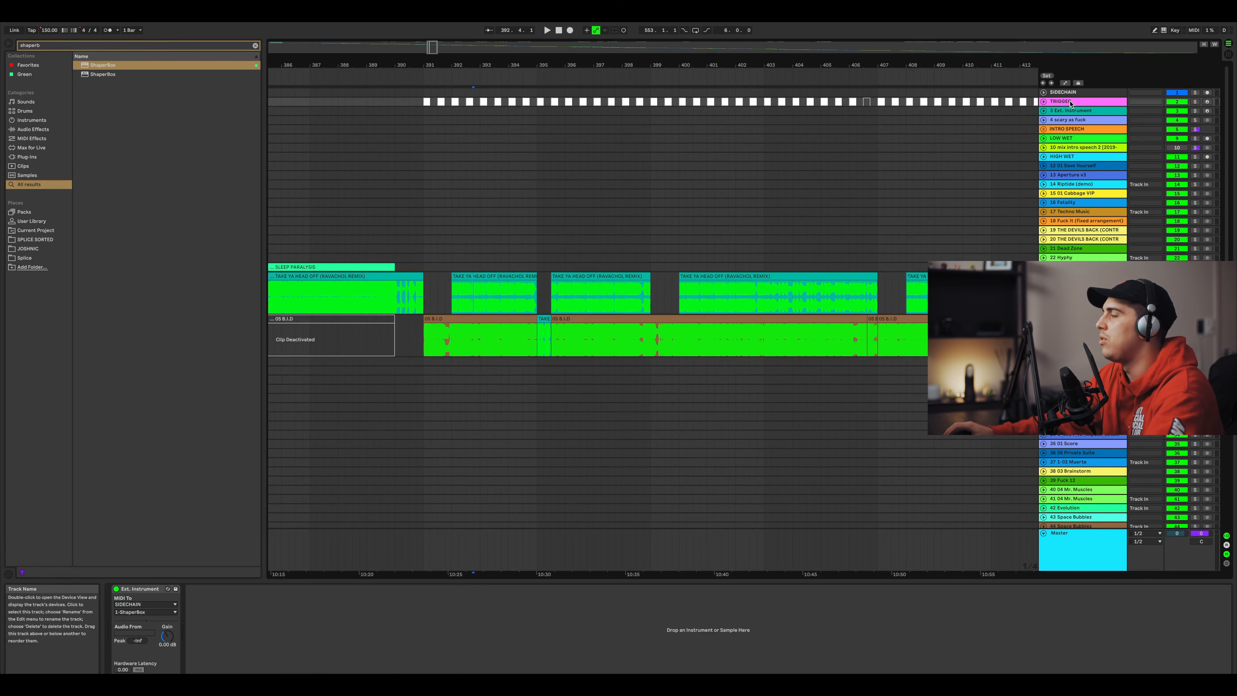
pyautogui.click(1063, 93)
pyautogui.click(1066, 102)
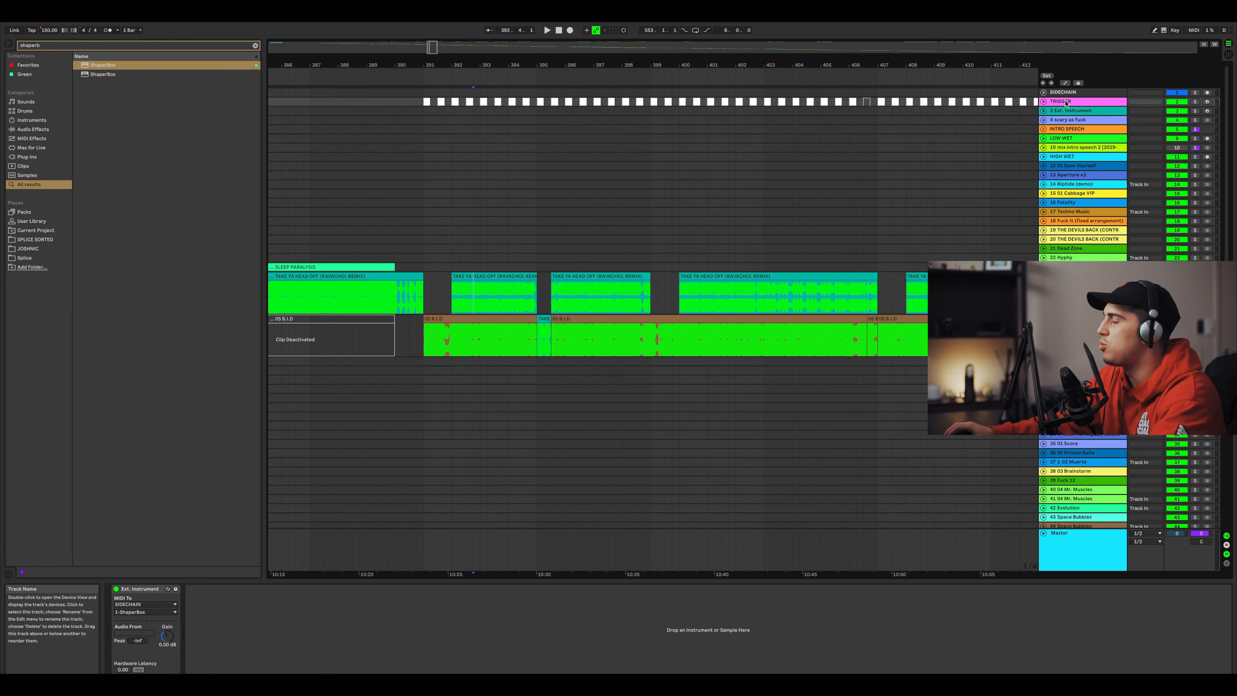
pyautogui.click(1064, 94)
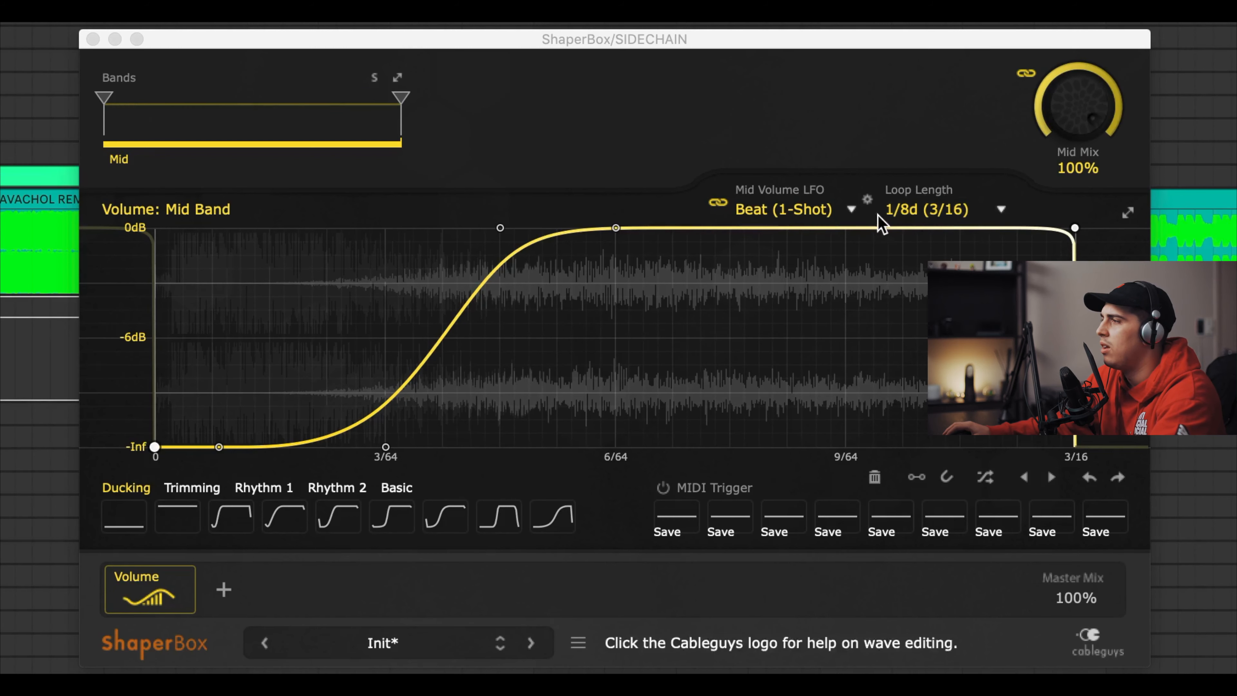
# Review the Mid Volume LFO modes in the SIDECHAIN ShaperBox, keep Beat (1-Shot) and close the plug-in window.
pyautogui.click(813, 212)
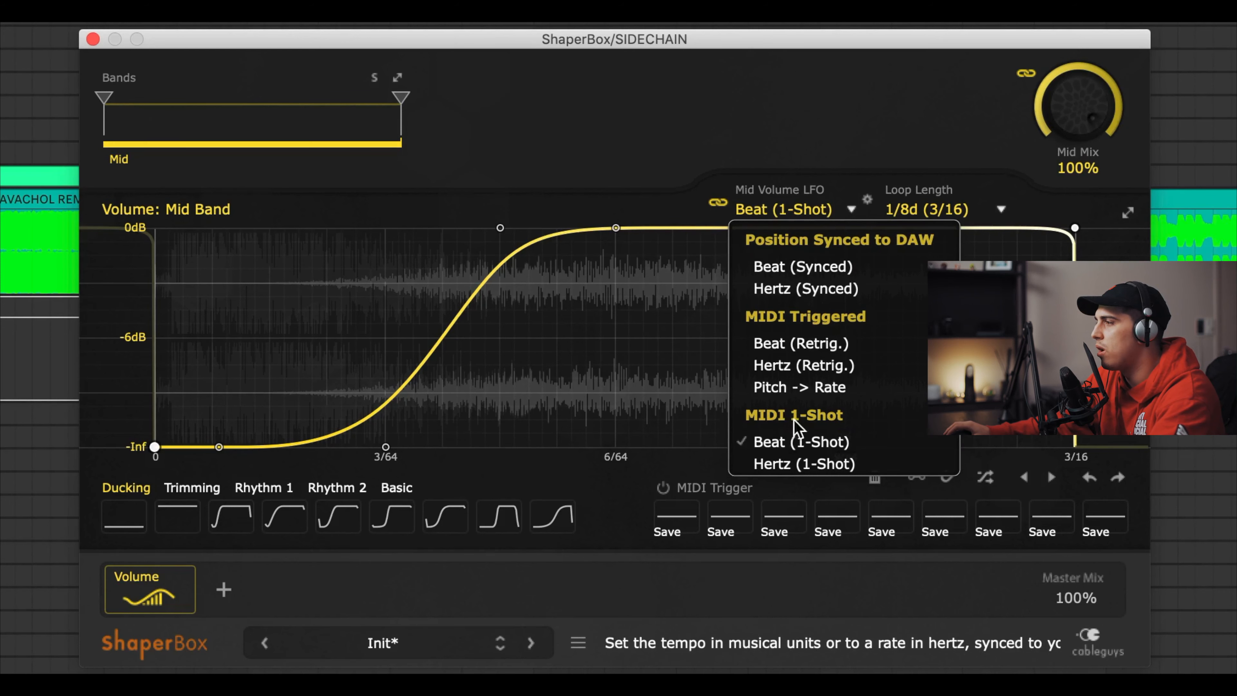
pyautogui.click(807, 210)
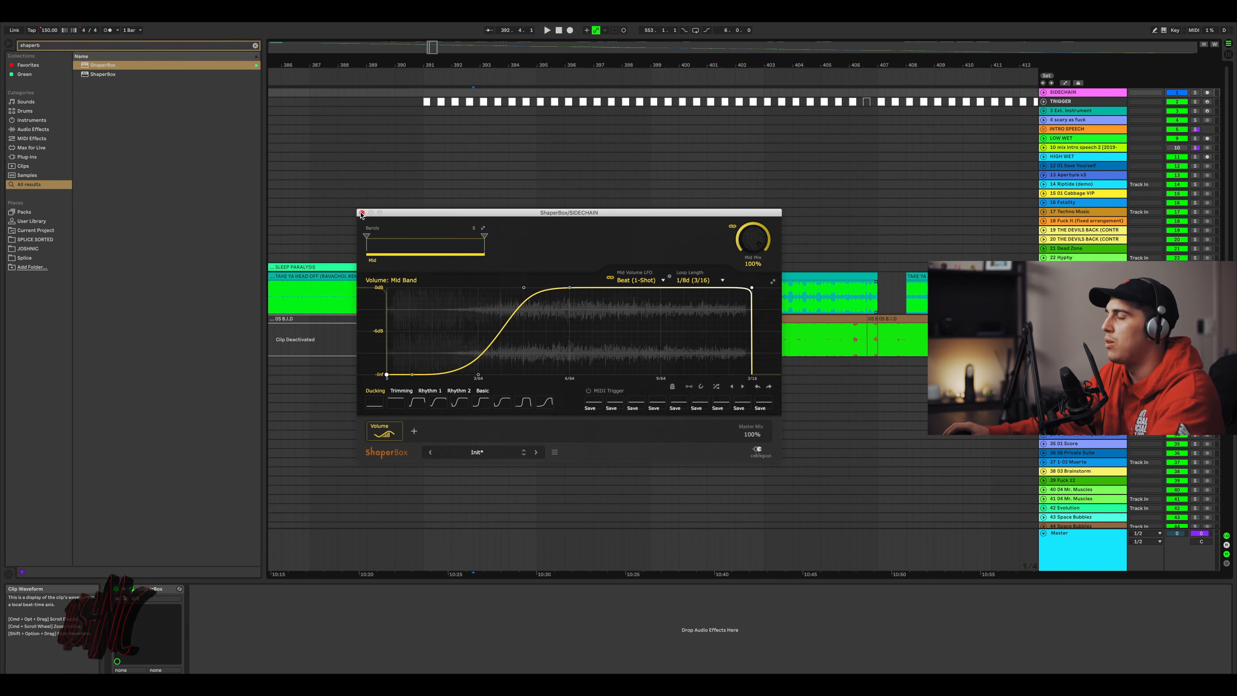
pyautogui.click(92, 39)
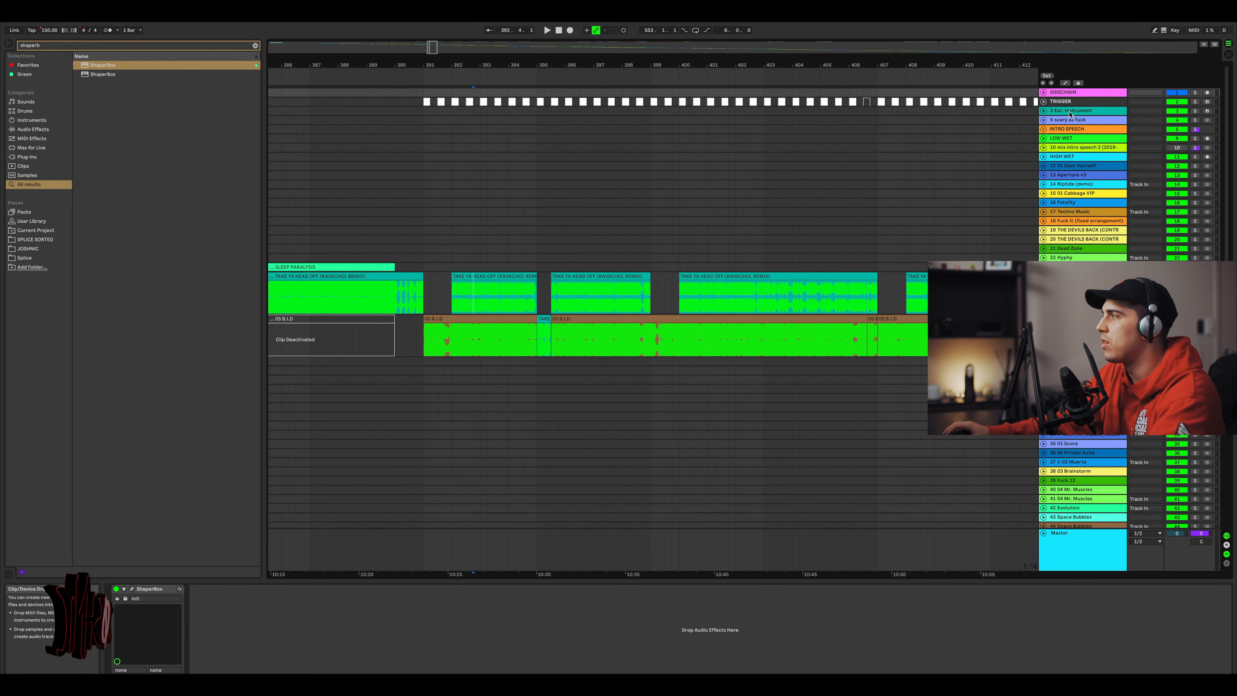
# Unfold the TRIGGER track and examine its External Instrument routing to SIDECHAIN and ShaperBox around bar 391.
pyautogui.click(1044, 99)
pyautogui.click(1071, 102)
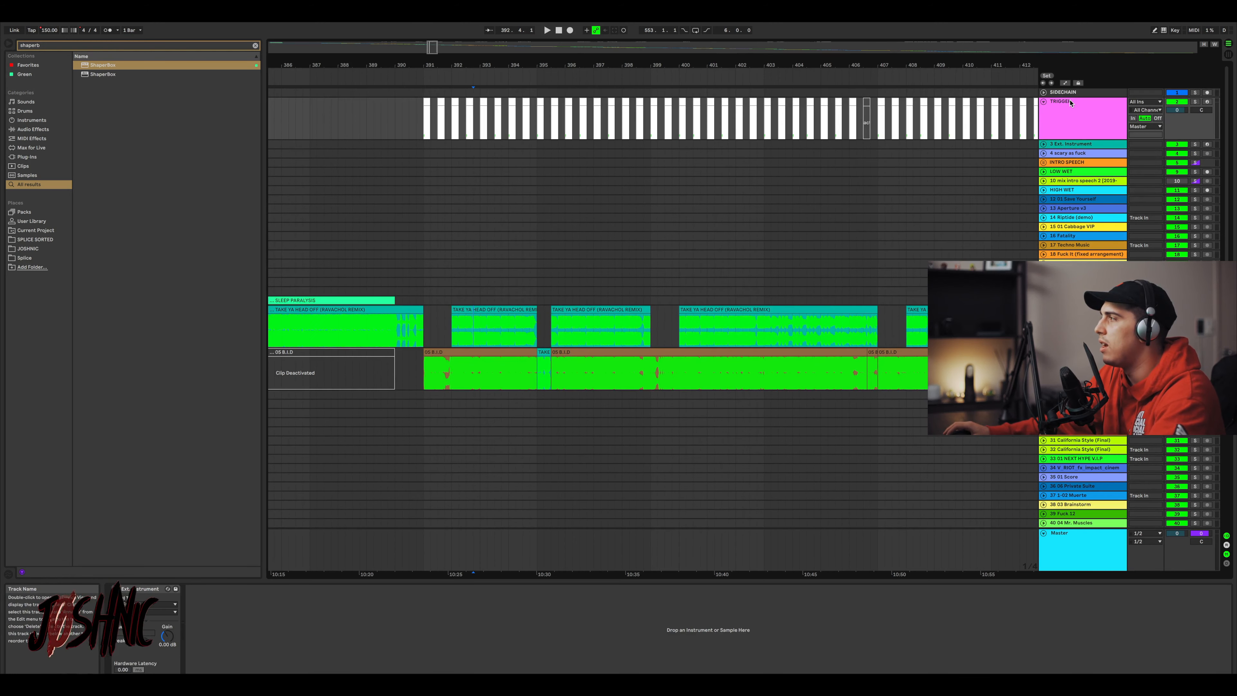
pyautogui.click(149, 590)
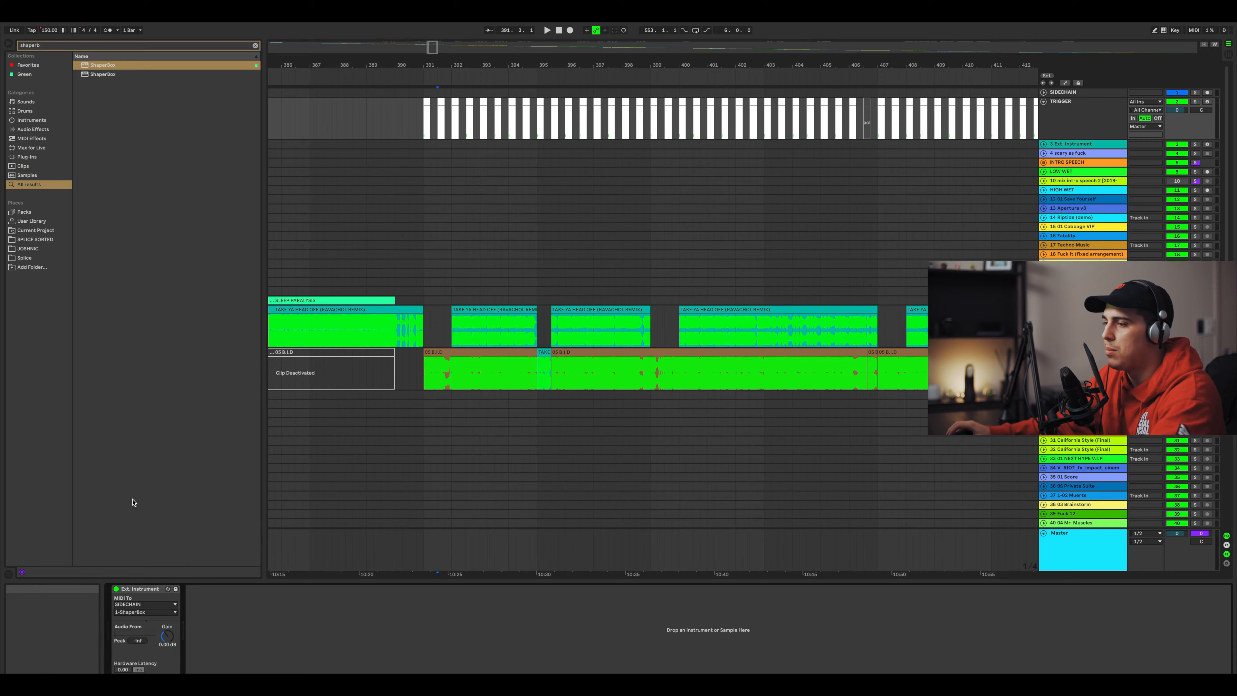
pyautogui.click(440, 195)
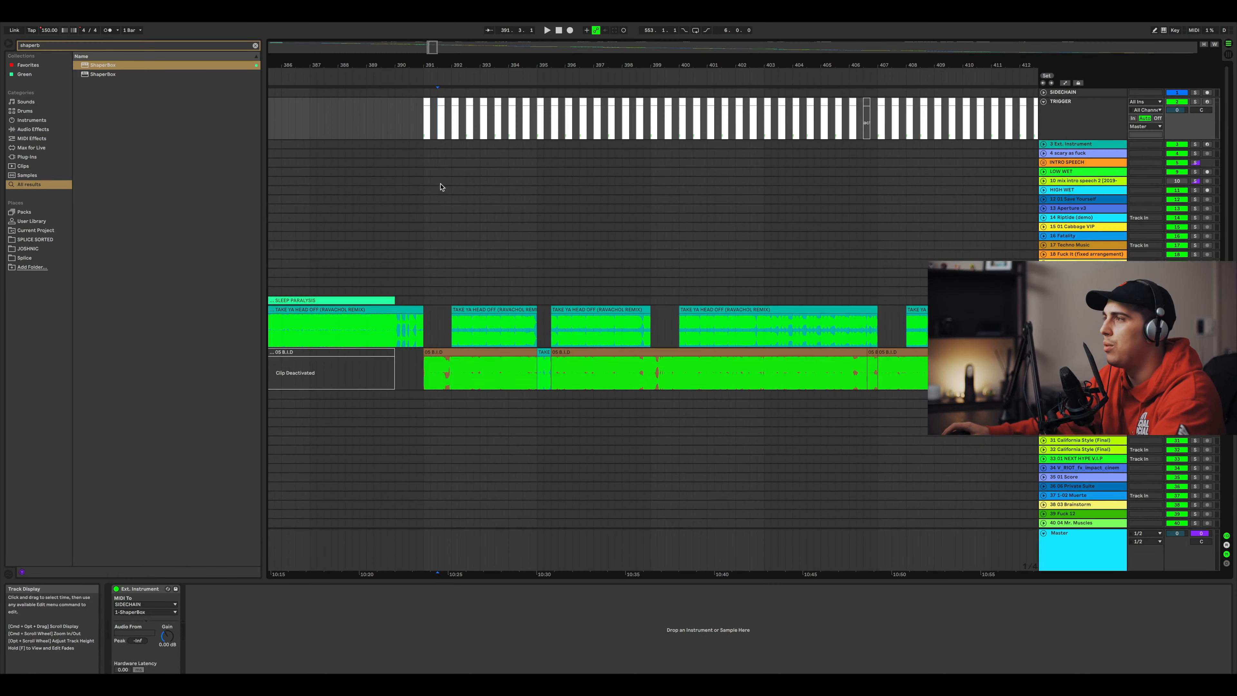
pyautogui.click(423, 96)
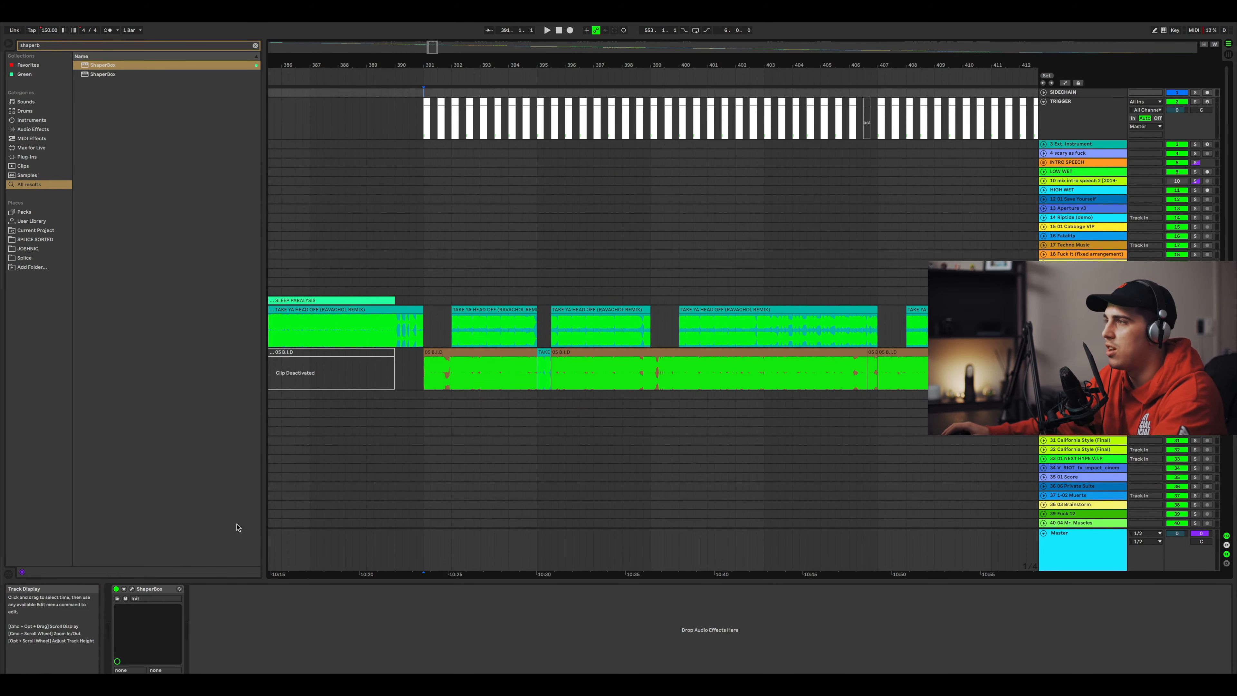
# Unfold the SIDECHAIN track with monitoring set to In, and open the first TRIGGER MIDI clip at bar 391 to view its note.
pyautogui.click(428, 138)
pyautogui.click(423, 93)
pyautogui.click(1043, 93)
pyautogui.click(1134, 109)
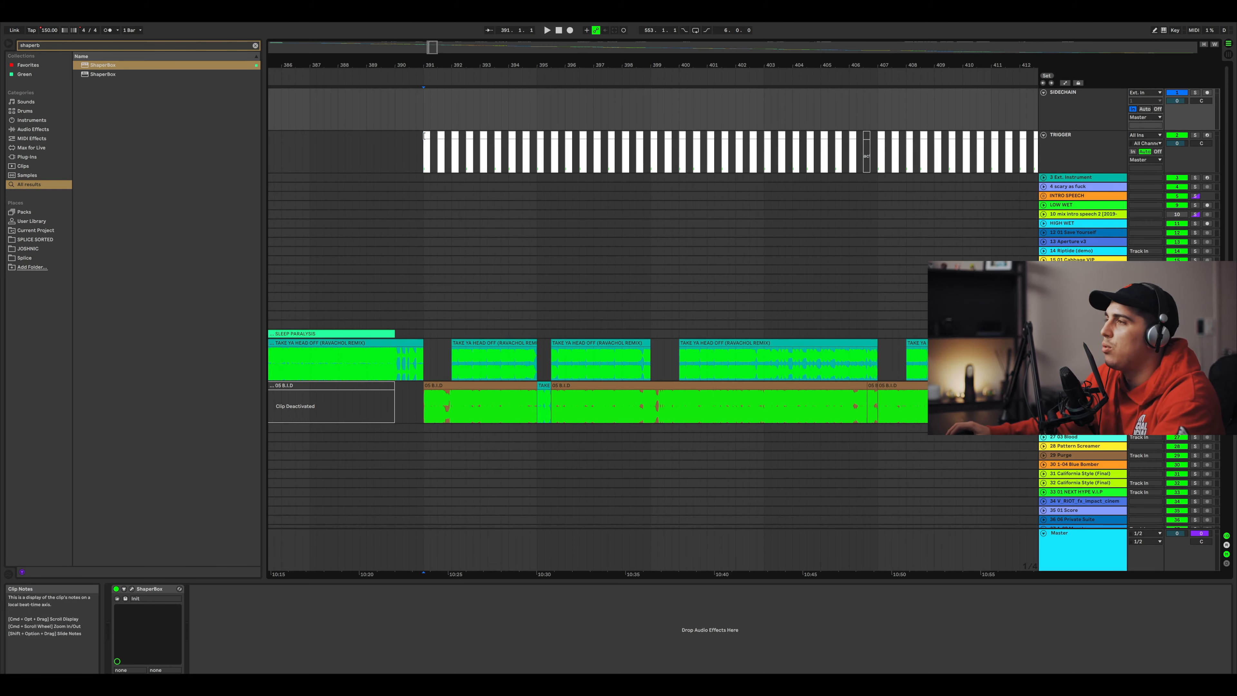
pyautogui.doubleClick(426, 151)
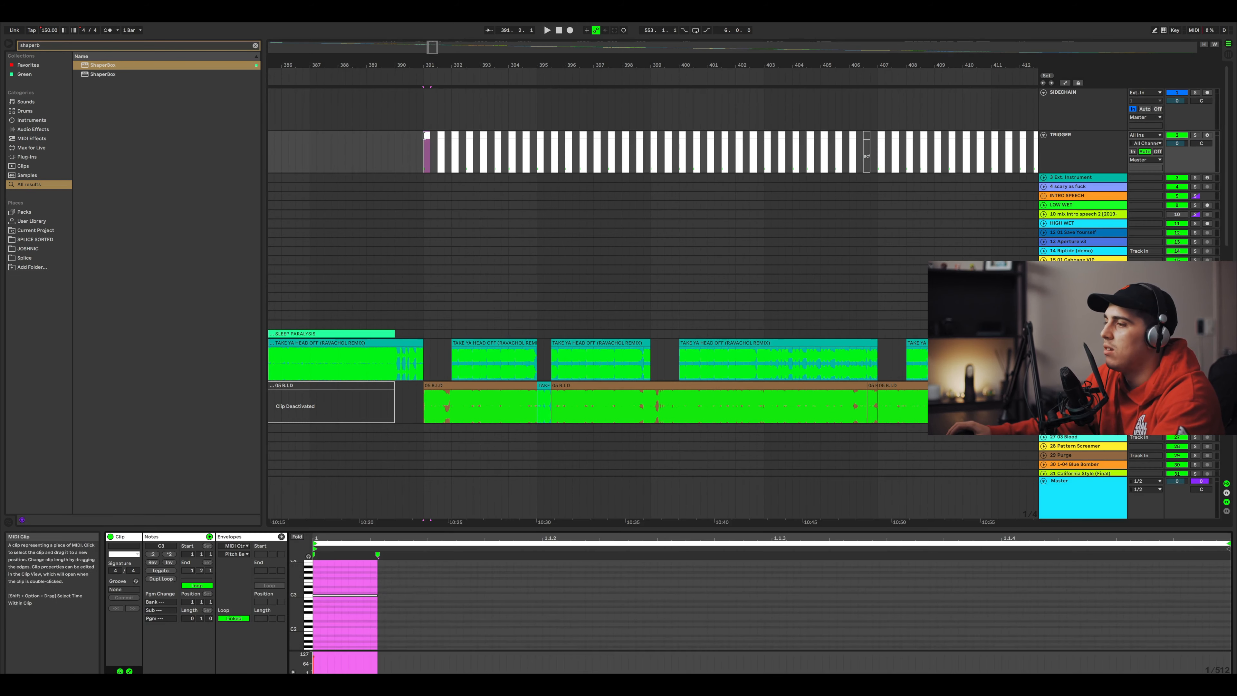
pyautogui.click(339, 596)
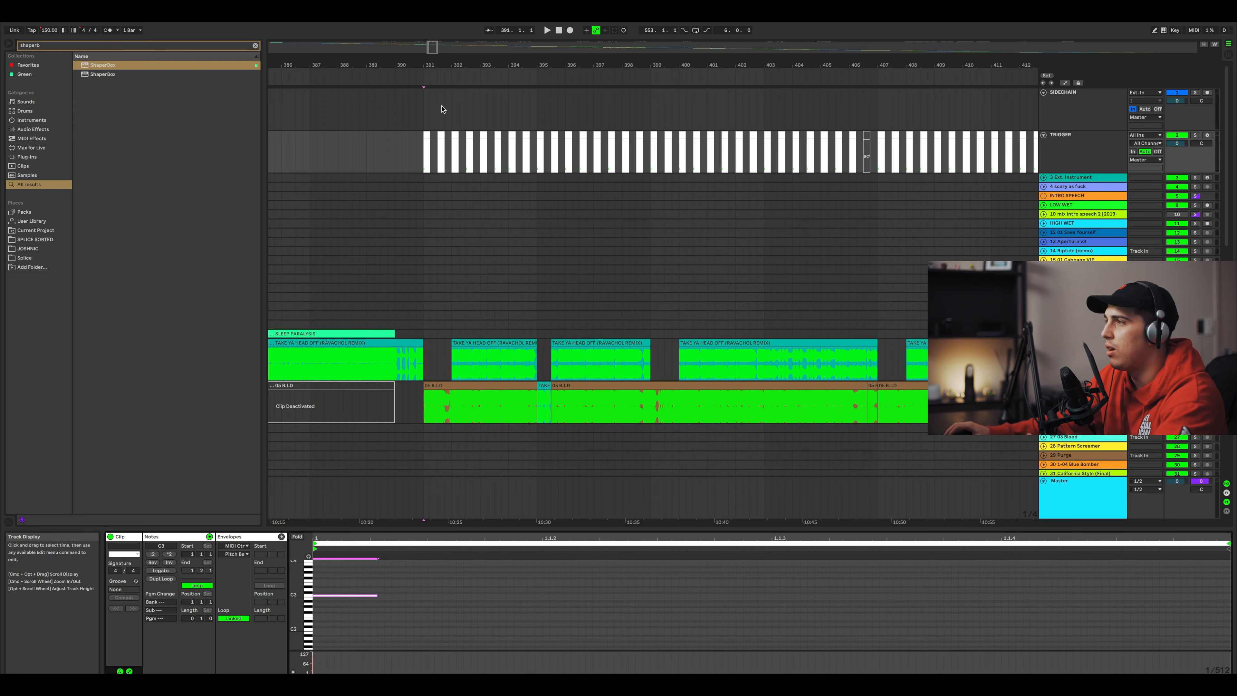
# Solo the SIDECHAIN track and play the section from the first TRIGGER clip at bar 391.
pyautogui.click(424, 107)
pyautogui.click(426, 133)
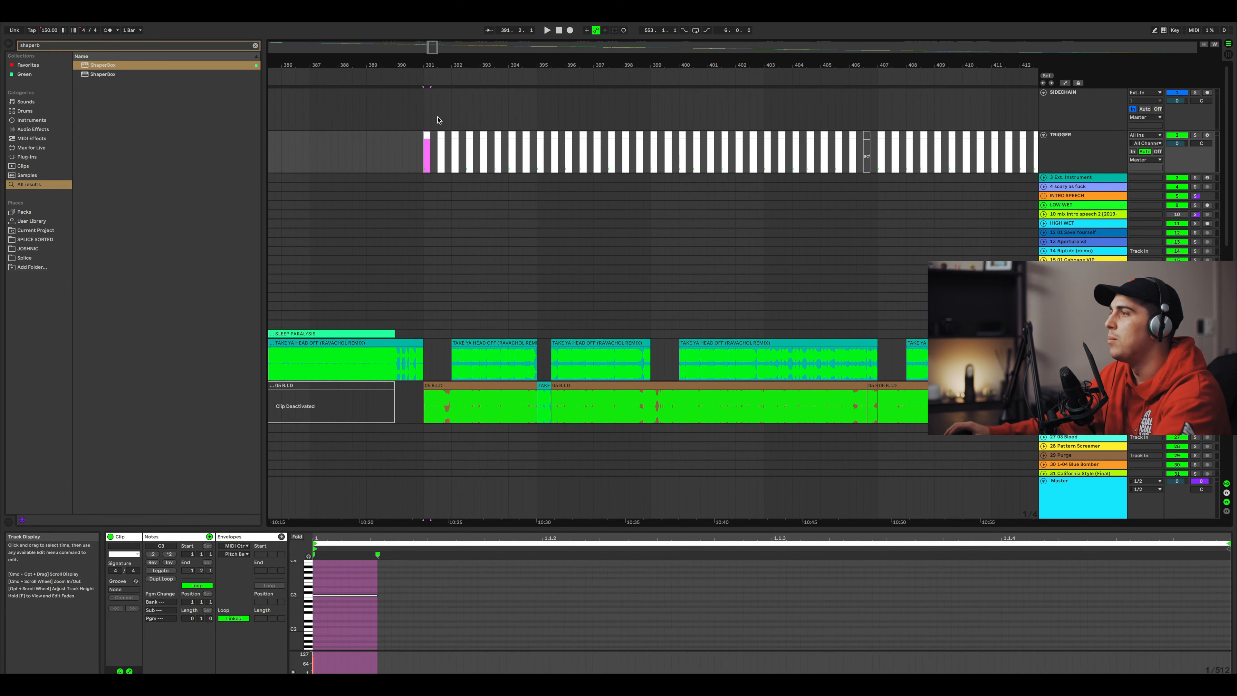
pyautogui.click(1076, 95)
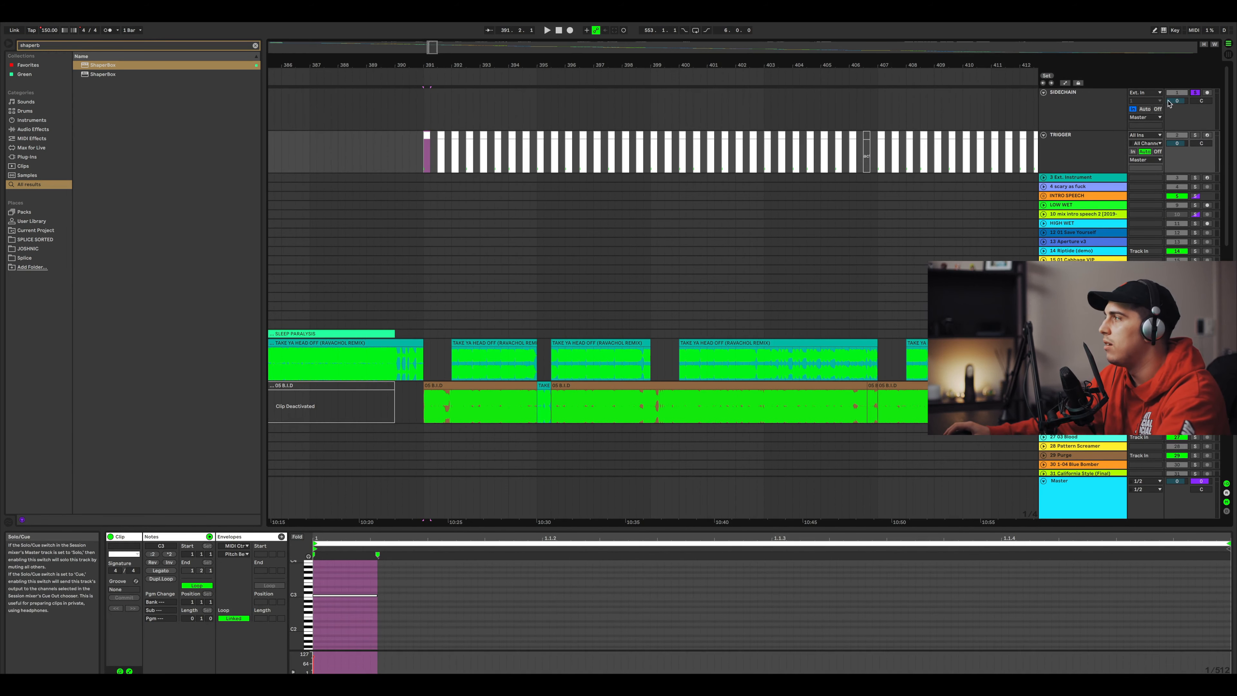
pyautogui.press('space')
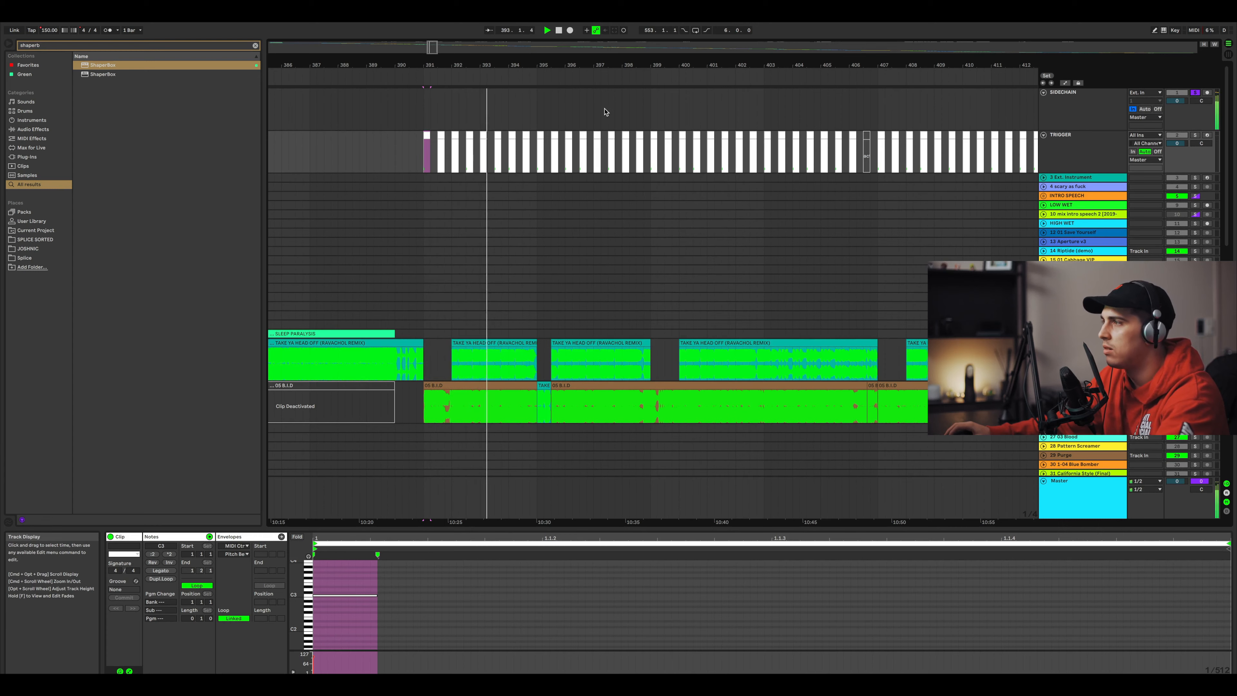
# Remove the TRIGGER clips across bars 391 to 394 and play the soloed section without them.
pyautogui.keyDown('shift'); pyautogui.click(528, 134); pyautogui.keyUp('shift')
pyautogui.press('space')
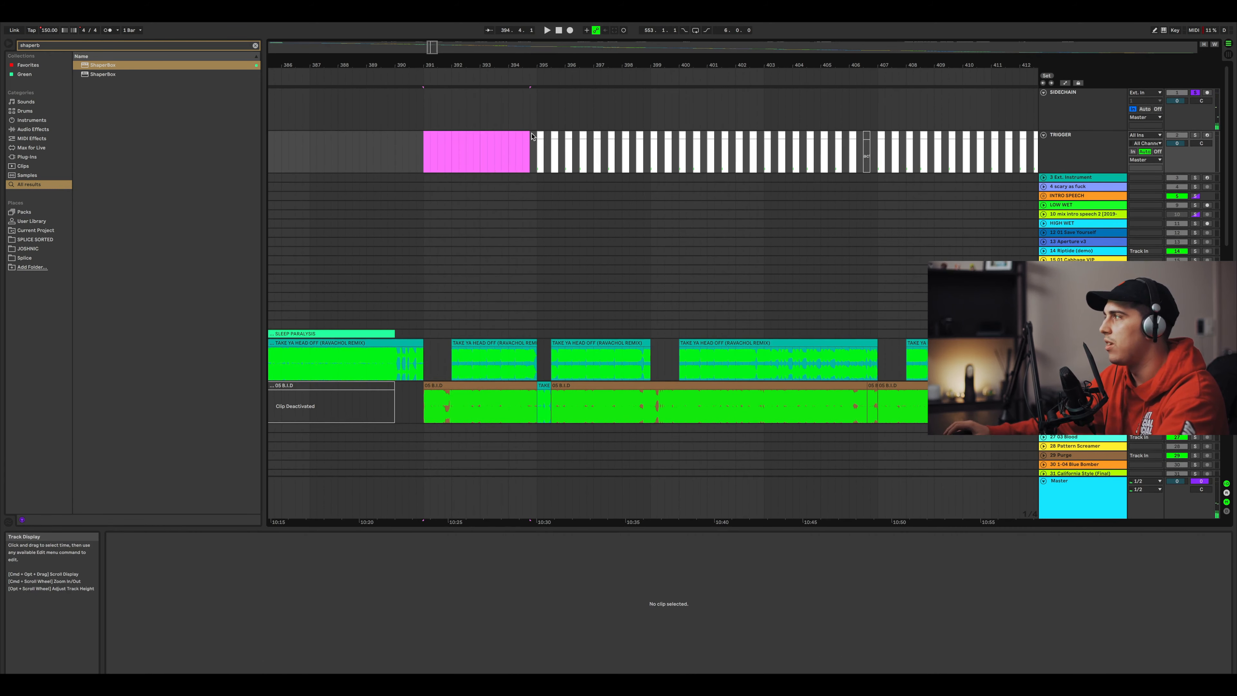
pyautogui.press('space')
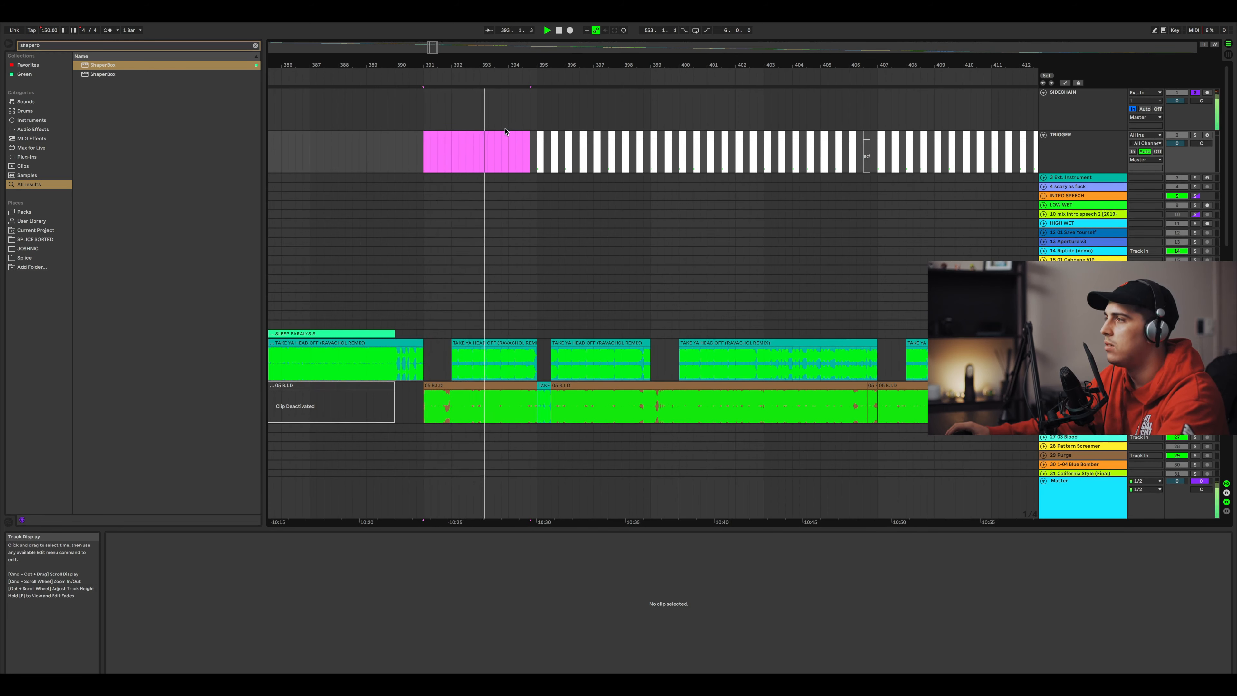
pyautogui.click(505, 132)
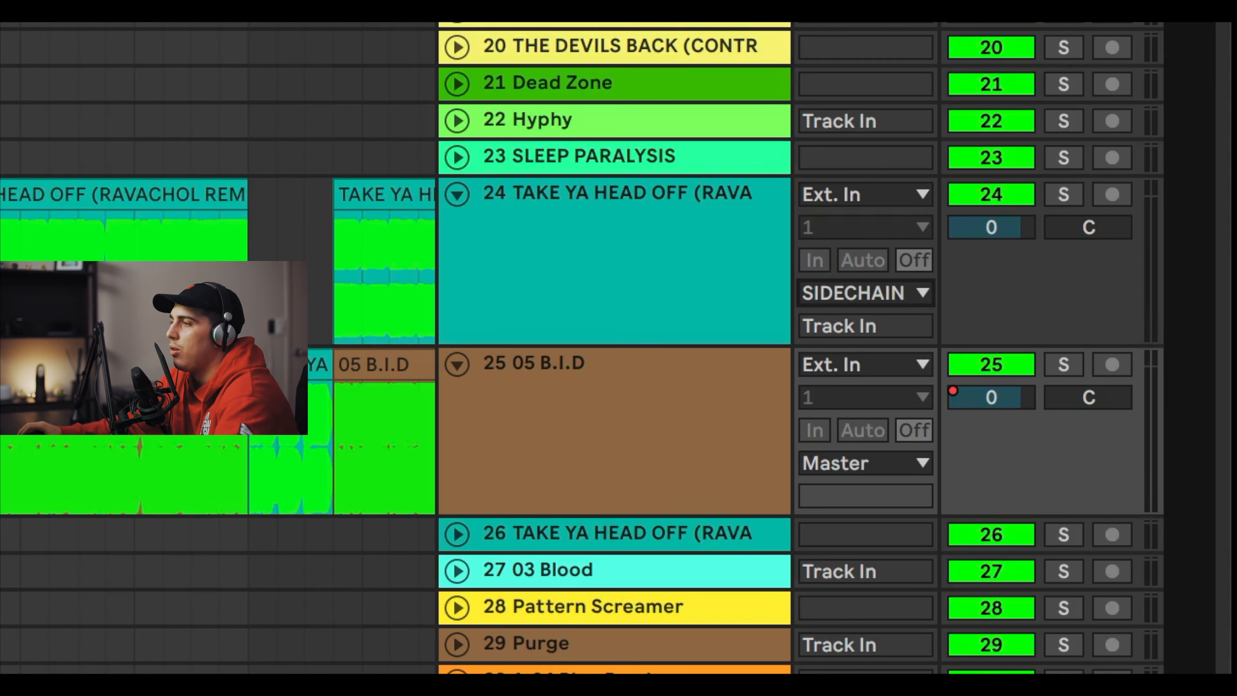
# Route the audio output of track 24 TAKE YA HEAD OFF to SIDECHAIN.
pyautogui.click(866, 293)
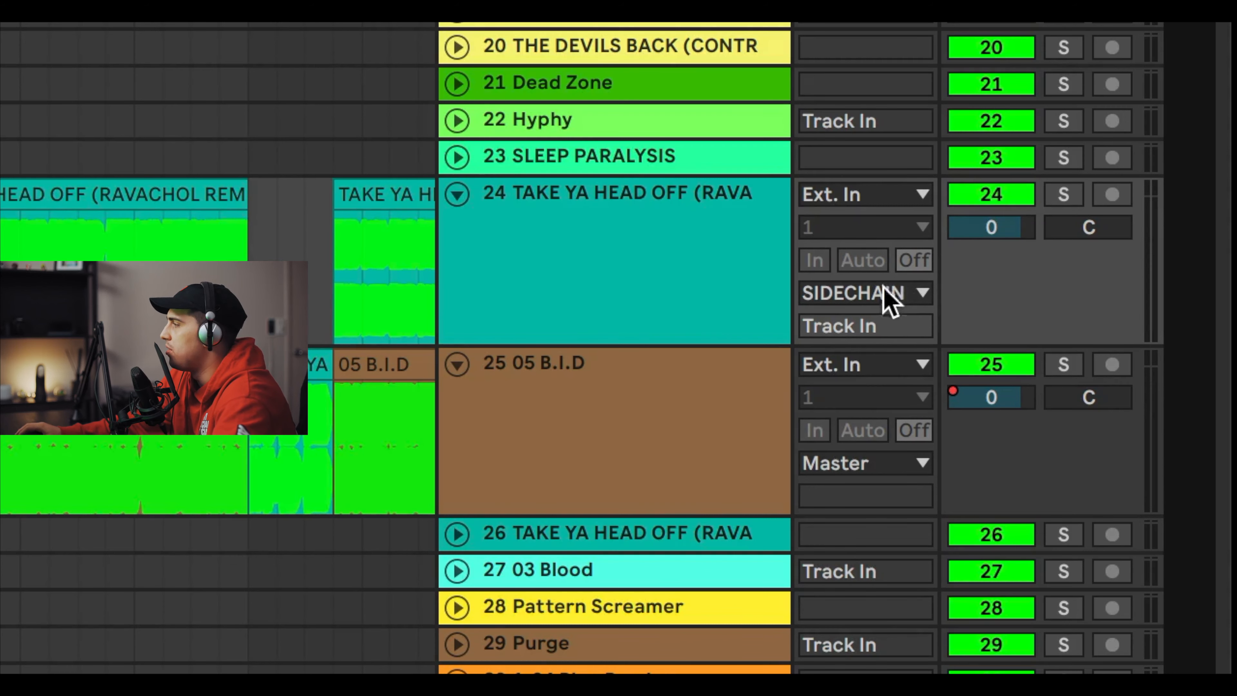
pyautogui.click(828, 292)
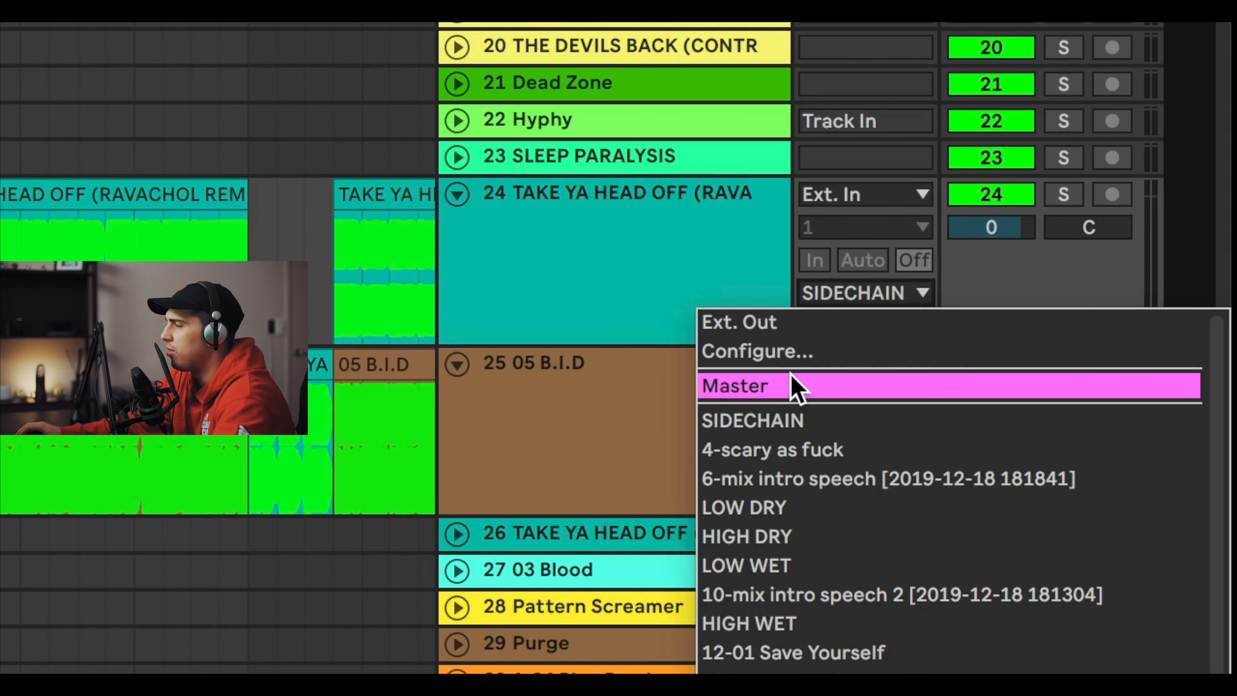
pyautogui.click(794, 421)
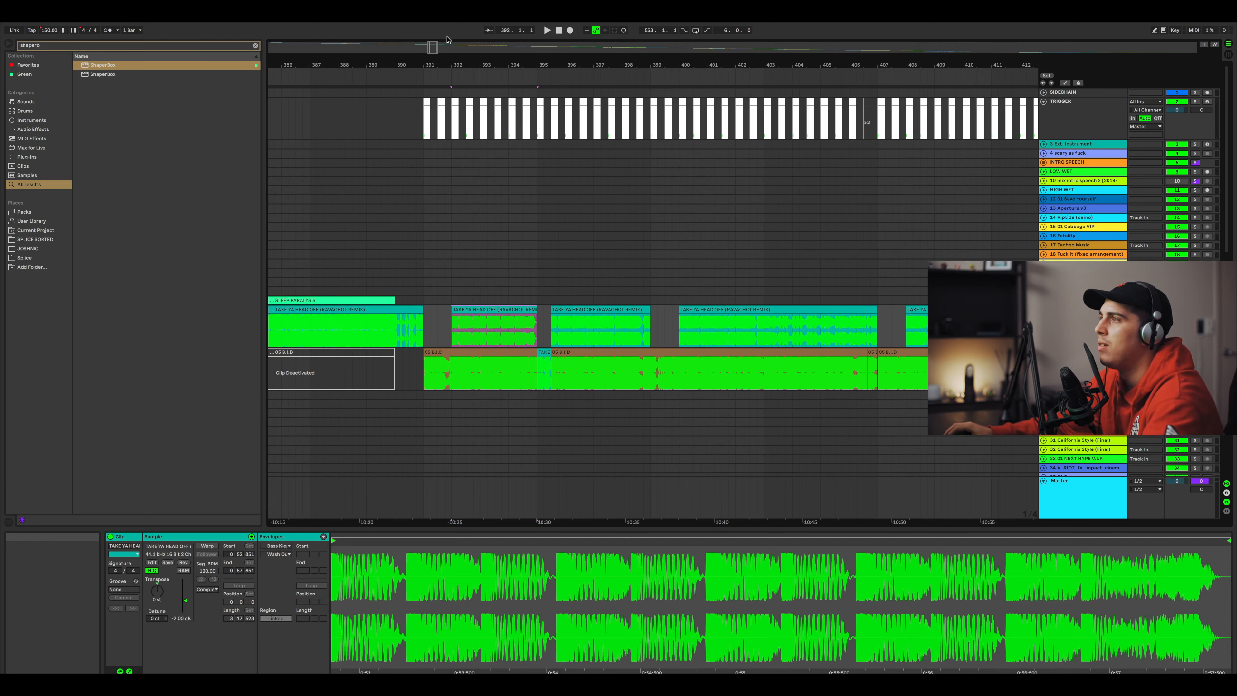
# Go to the section after bar 551 and unfold the 1-04 Blue Bomber, California Style (Final) and 01 NEXT HYPE V.I.P tracks.
pyautogui.moveTo(432, 46); pyautogui.dragTo(437, 46)
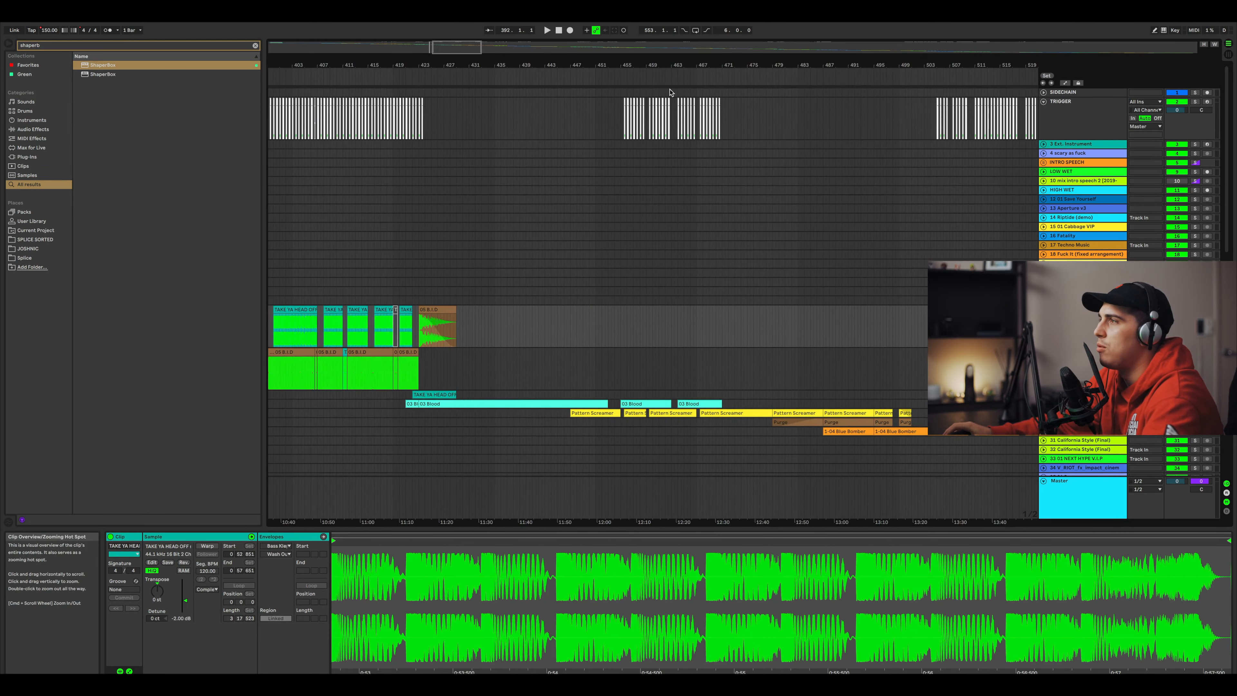
pyautogui.moveTo(456, 46); pyautogui.dragTo(503, 50)
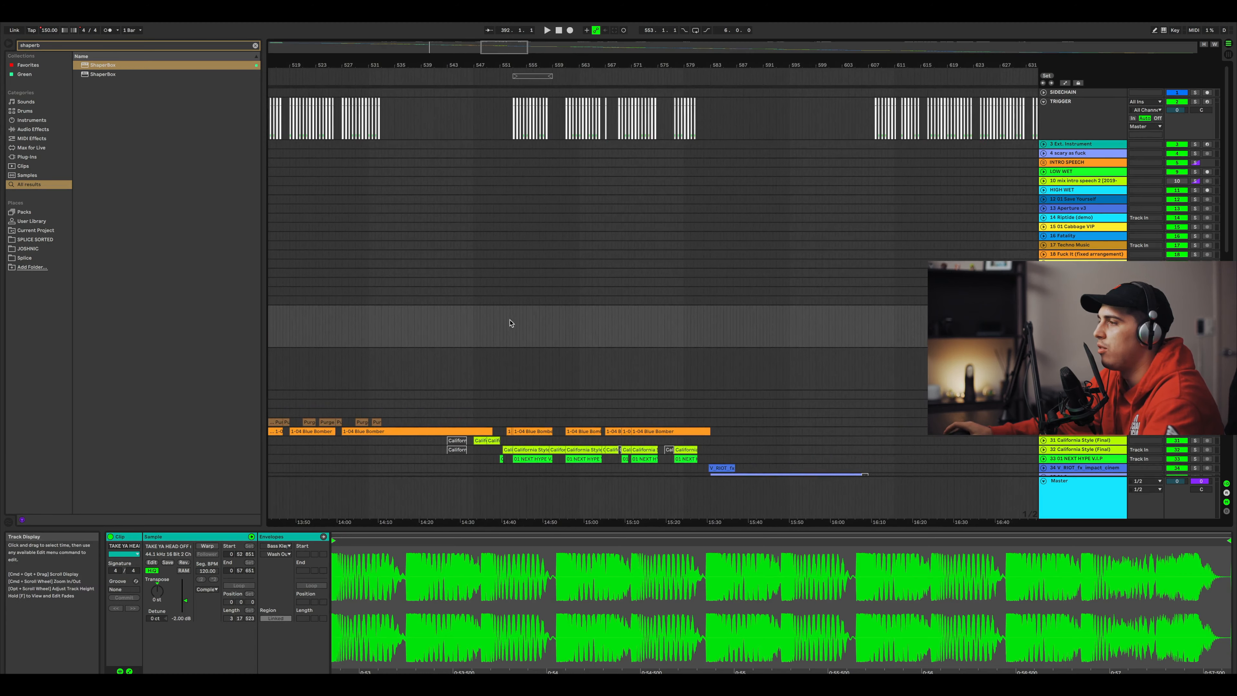
pyautogui.scroll(-5, 510, 325)
pyautogui.scroll(5, 501, 334)
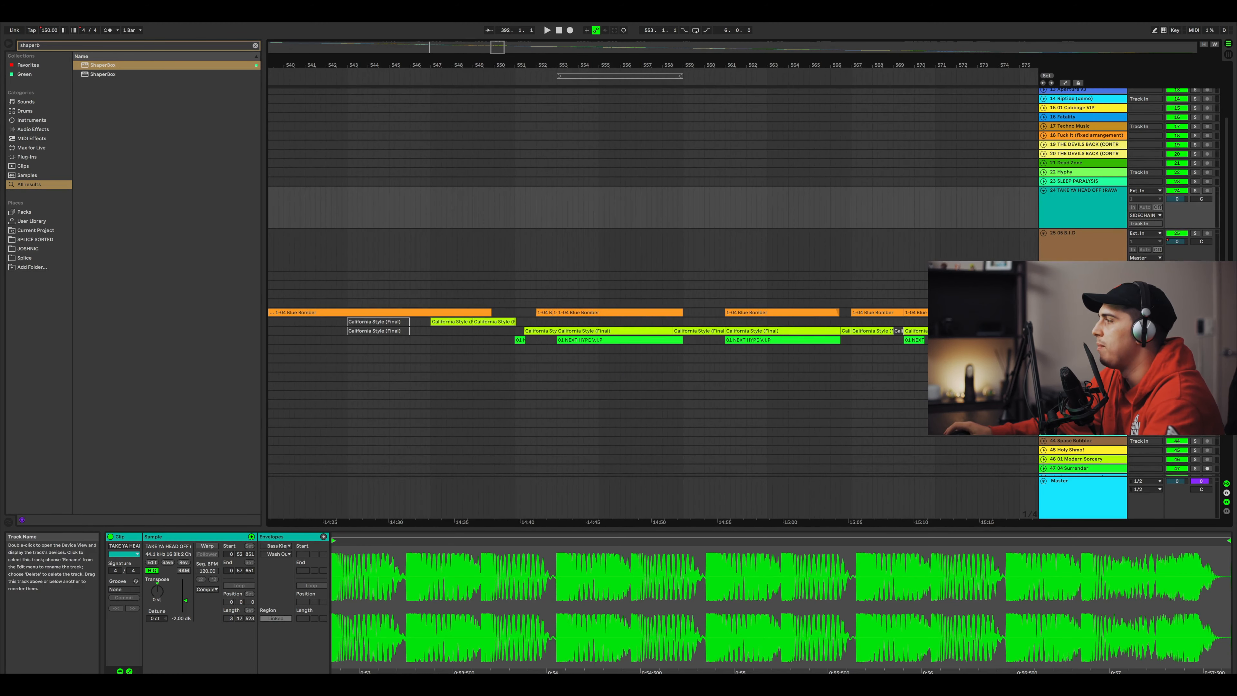
pyautogui.click(1044, 331)
pyautogui.click(1044, 374)
pyautogui.click(1044, 312)
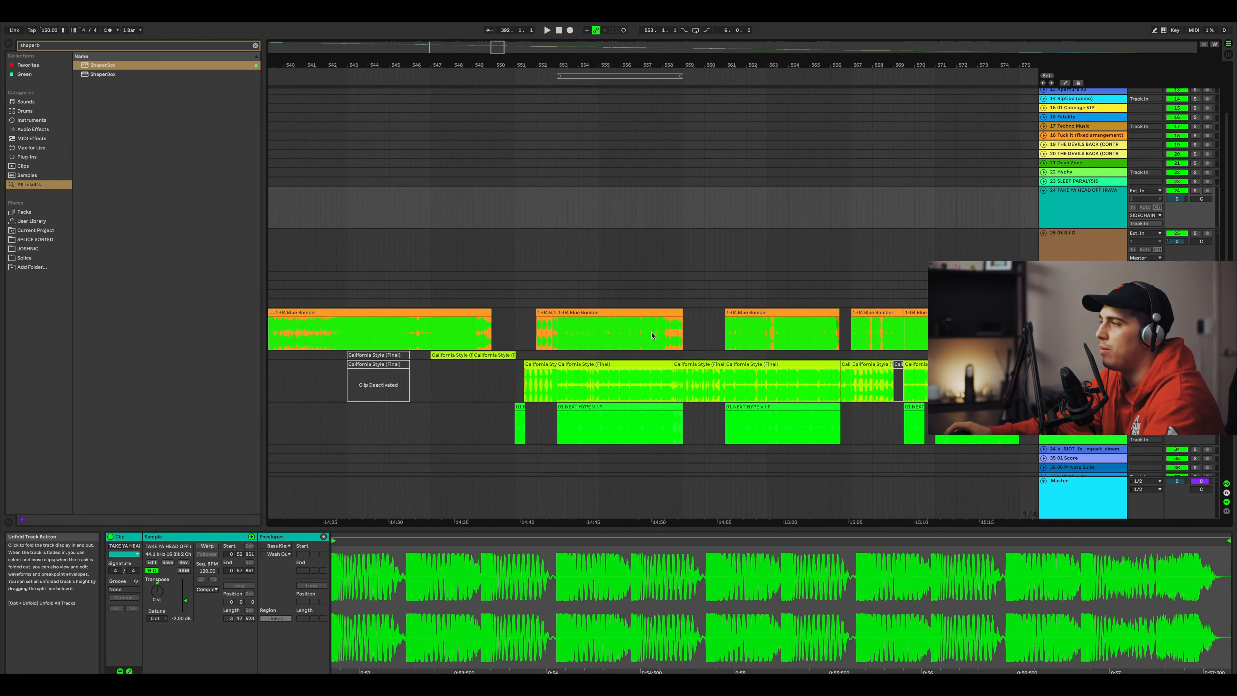
pyautogui.moveTo(498, 47); pyautogui.dragTo(502, 48)
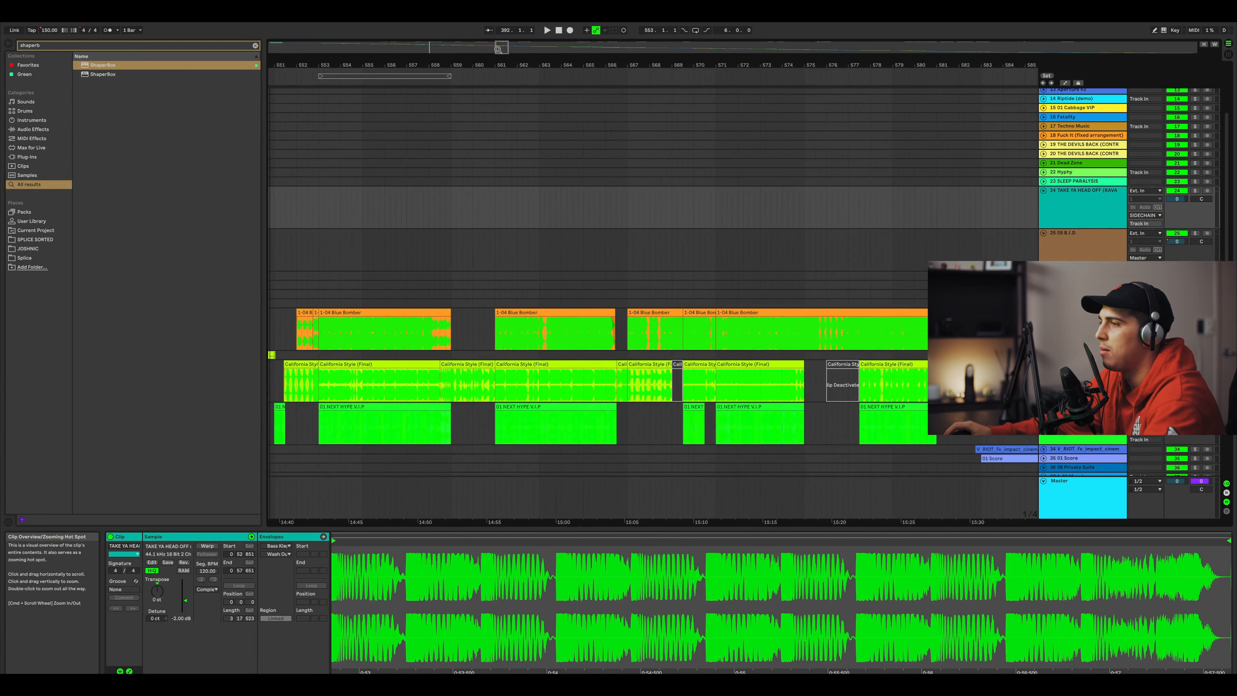
# Look at the overlapping Blue Bomber and NEXT HYPE clips at bar 553 and display the arrangement's automation lanes.
pyautogui.click(369, 311)
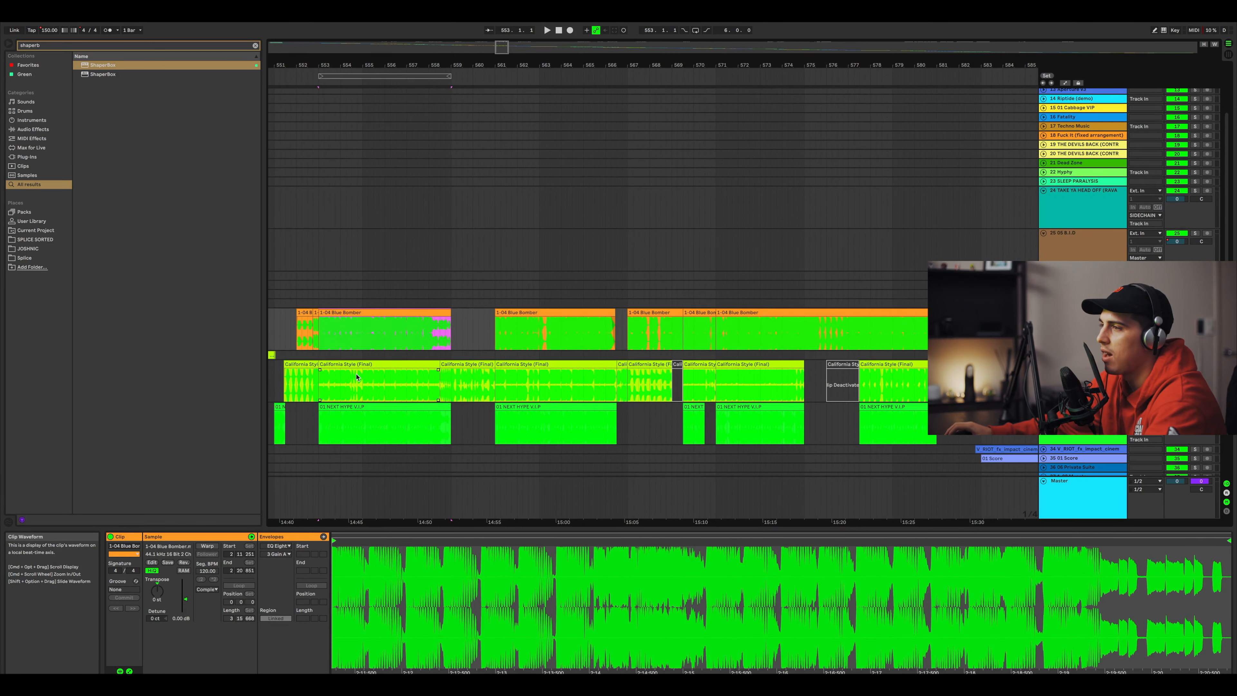
pyautogui.click(340, 423)
pyautogui.moveTo(502, 47); pyautogui.dragTo(499, 54)
pyautogui.click(677, 323)
pyautogui.press('a')
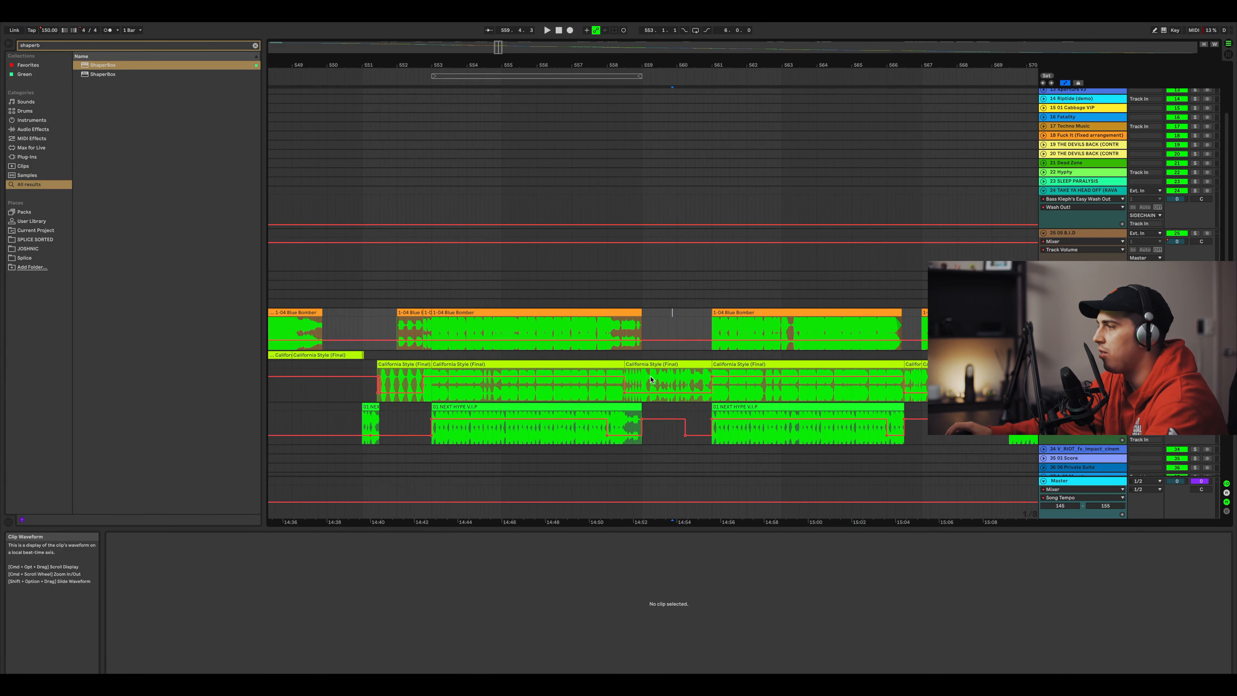
# Examine the California Style clip before bar 561 and the short NEXT HYPE and California Style lead-in clips at bar 551.
pyautogui.click(674, 379)
pyautogui.press('Left')
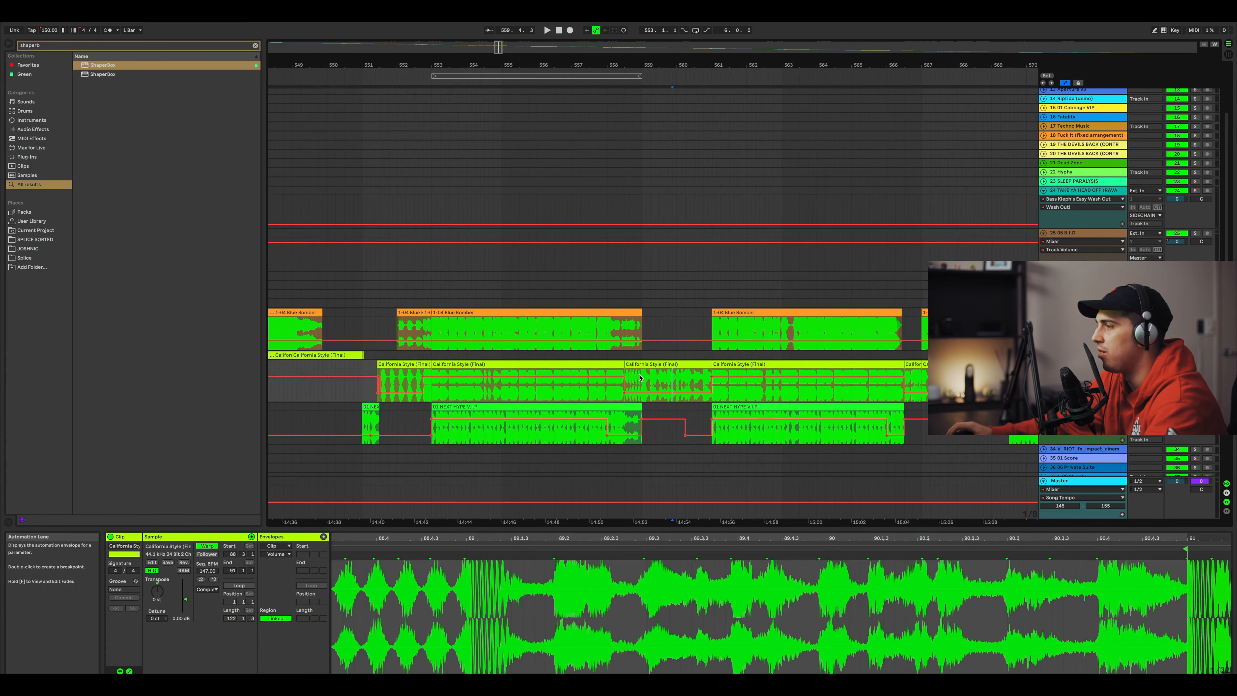
pyautogui.click(370, 407)
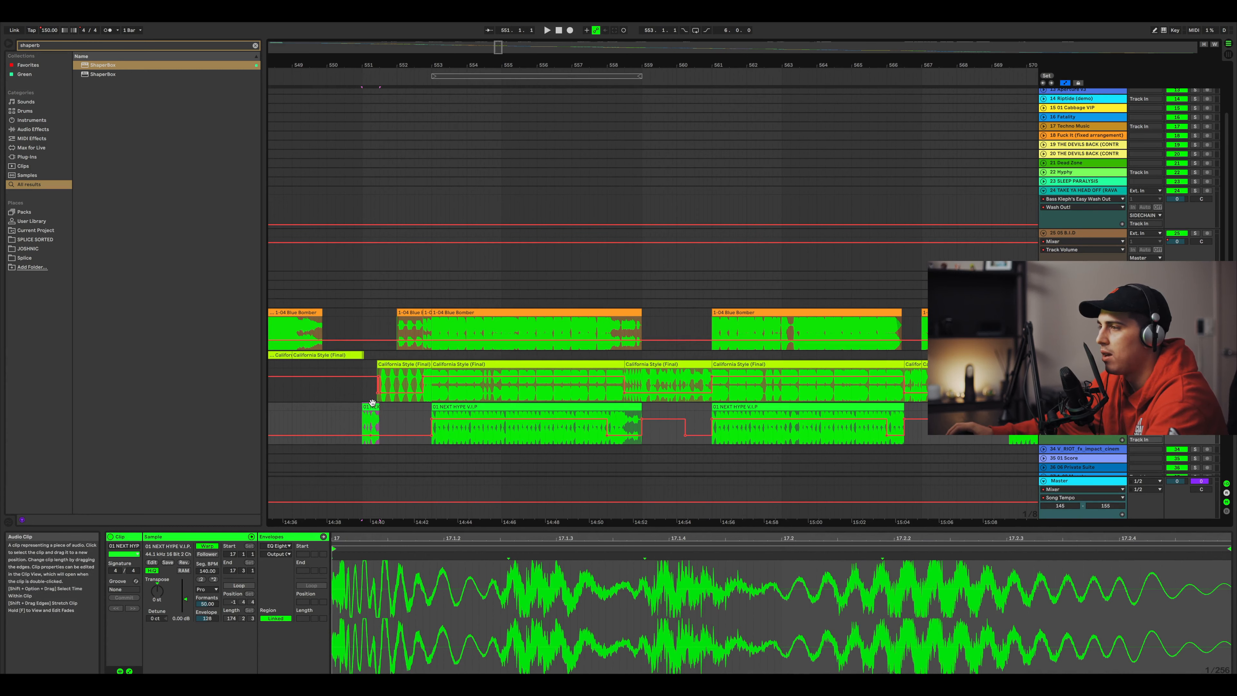
pyautogui.click(399, 364)
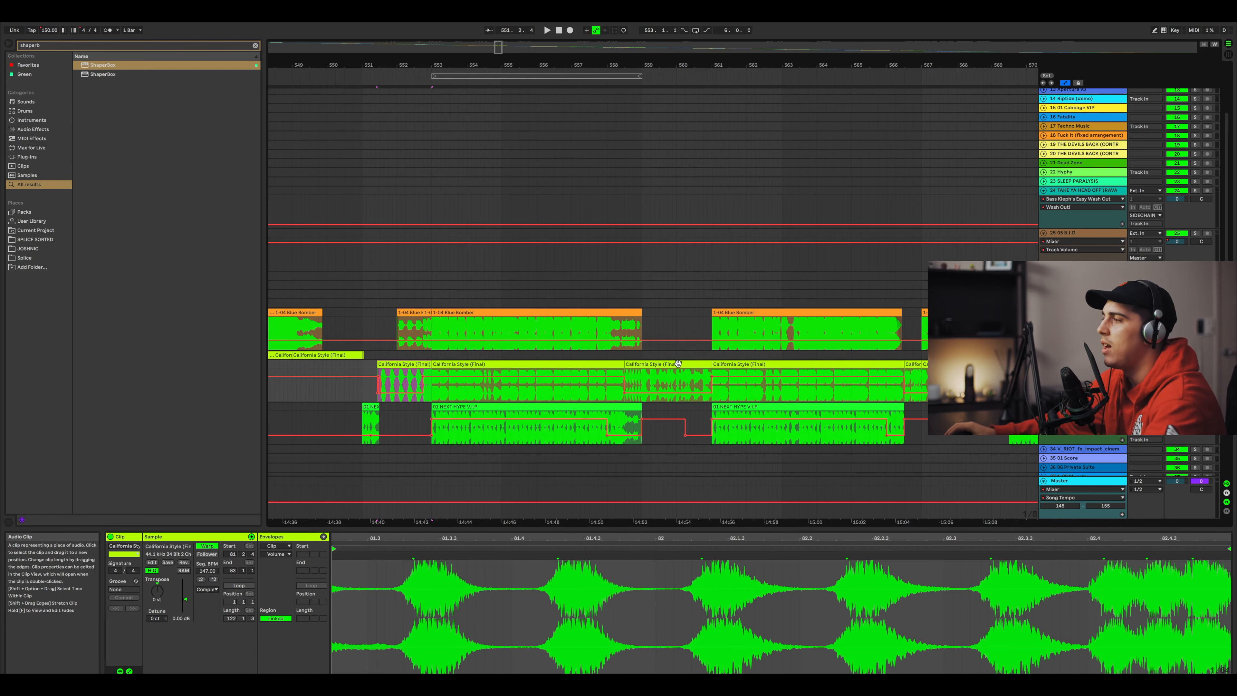
# Display the on/off automation of the EQ Eight on the 1-04 Blue Bomber track.
pyautogui.click(555, 321)
pyautogui.hotkey('shift', 'Tab')
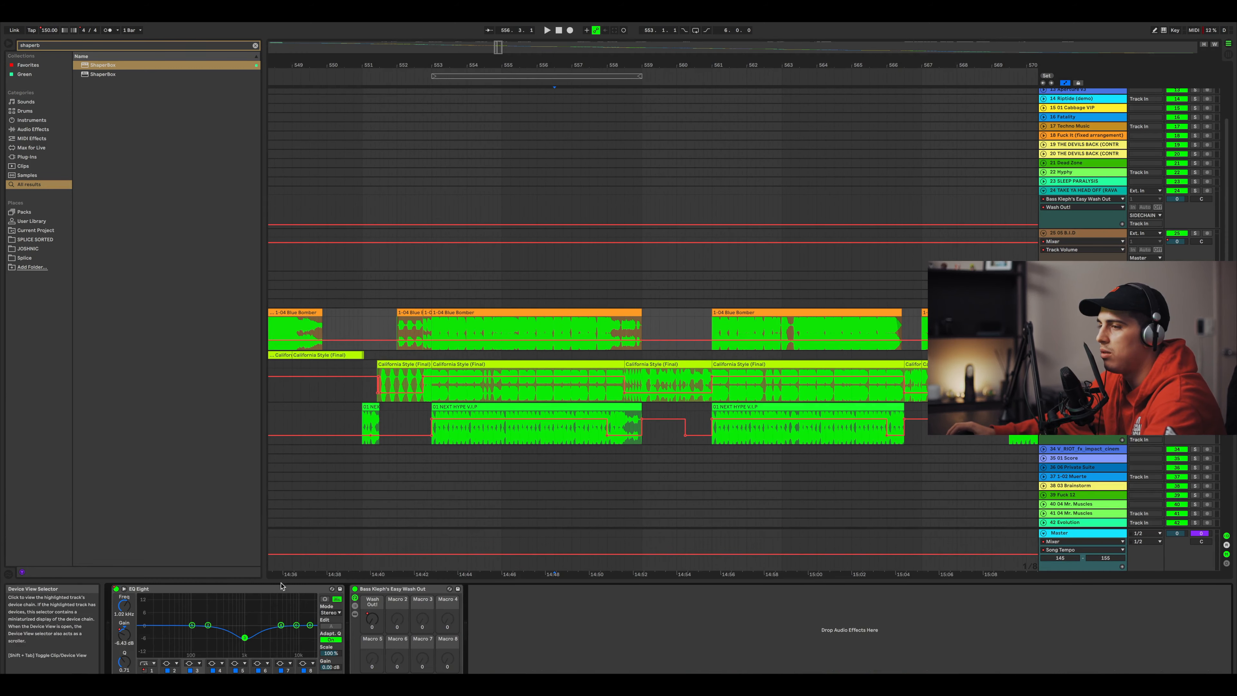
pyautogui.rightClick(117, 590)
pyautogui.click(132, 595)
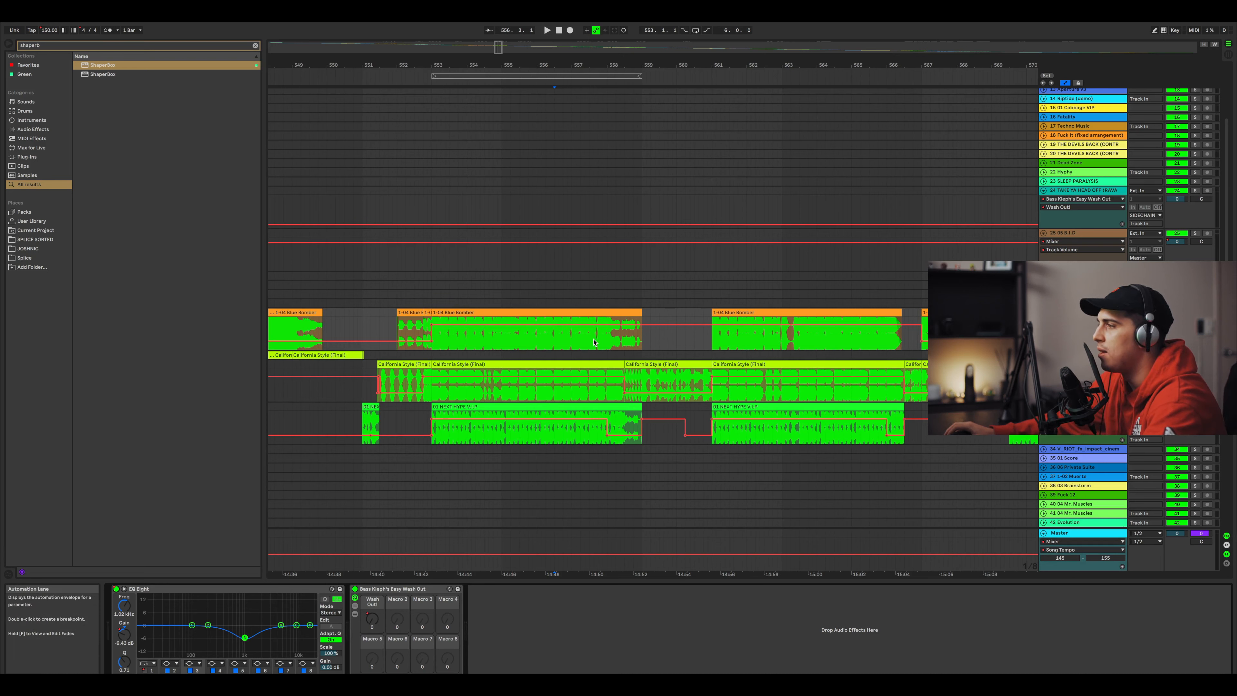
# Compare the EQ Eight settings of the California Style track at bar 559 and the Blue Bomber track at bar 553.
pyautogui.click(666, 365)
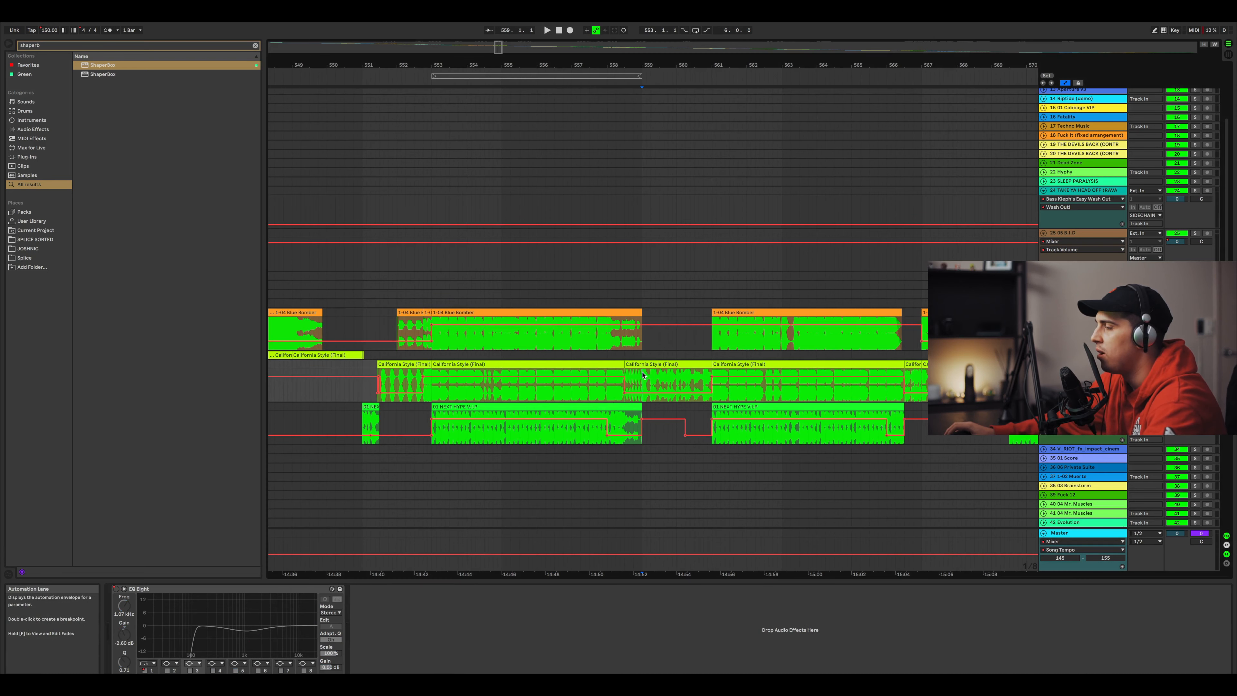
pyautogui.moveTo(432, 65); pyautogui.dragTo(566, 97)
pyautogui.click(613, 313)
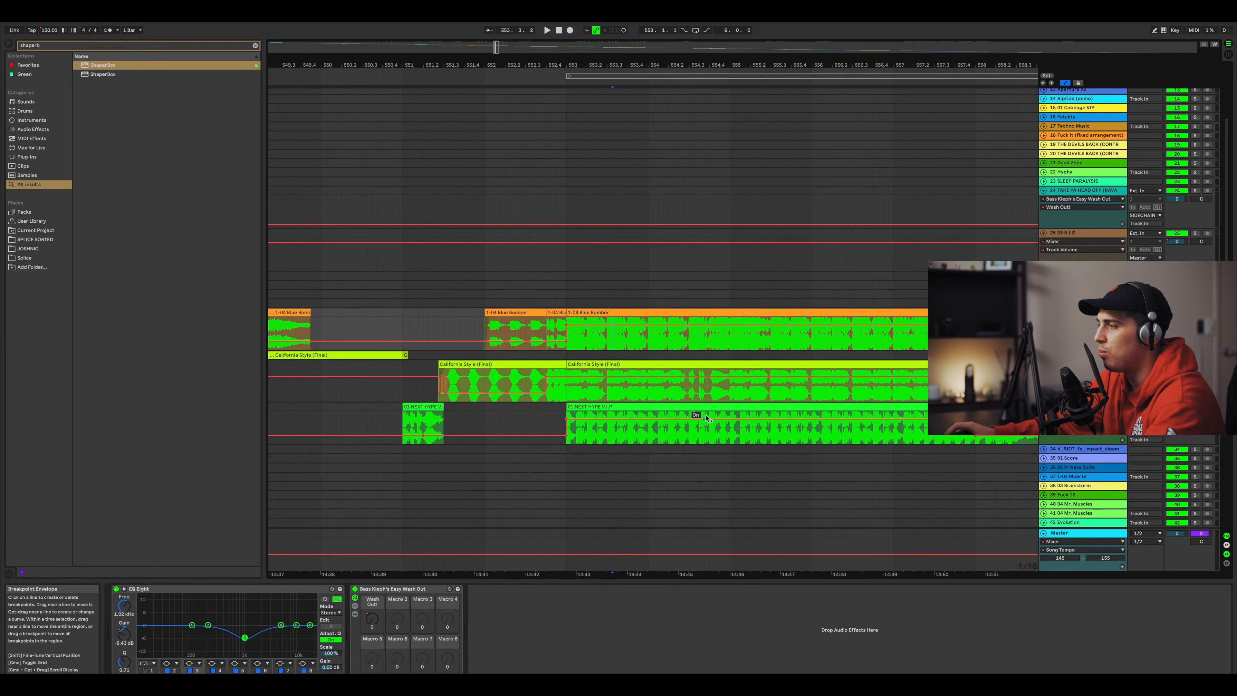